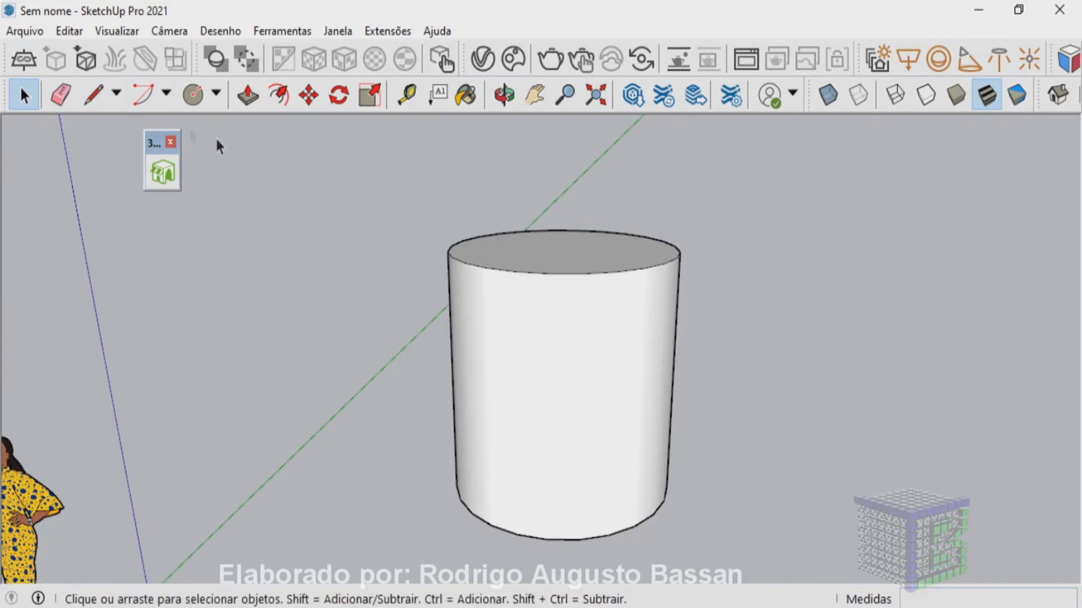
- Dock the floating 3D Bazaar toolbar alongside the other toolbars above the cylinder model
{"action": "mouse_move", "coordinate": [156, 144]}
{"action": "left_mouse_down"}
{"action": "mouse_move", "coordinate": [409, 81]}
{"action": "mouse_move", "coordinate": [270, 85]}
{"action": "left_mouse_up"}
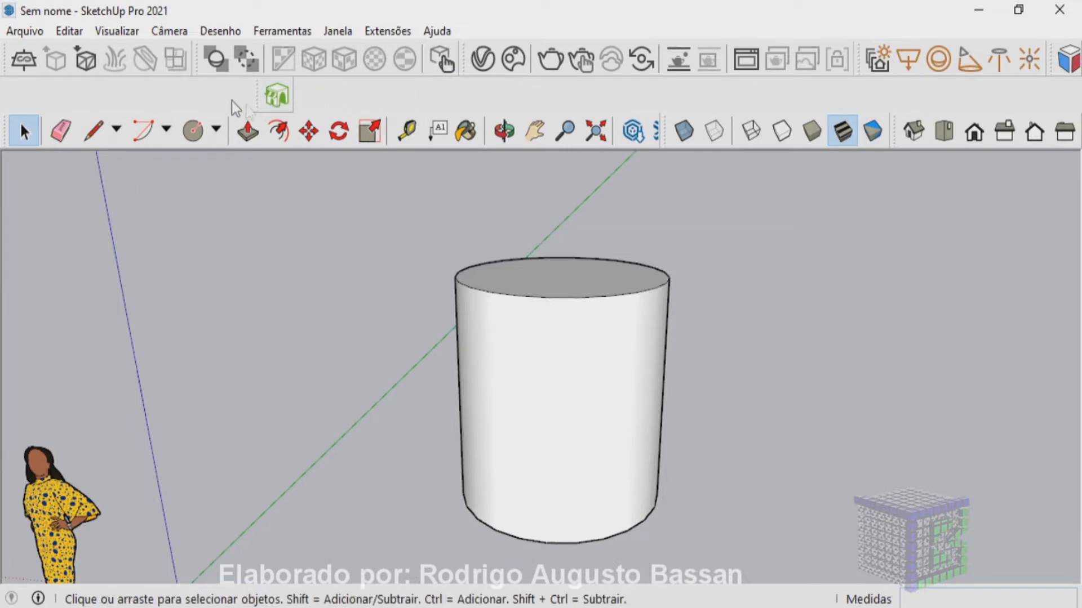
{"action": "left_click", "coordinate": [390, 35]}
{"action": "left_click", "coordinate": [382, 33]}
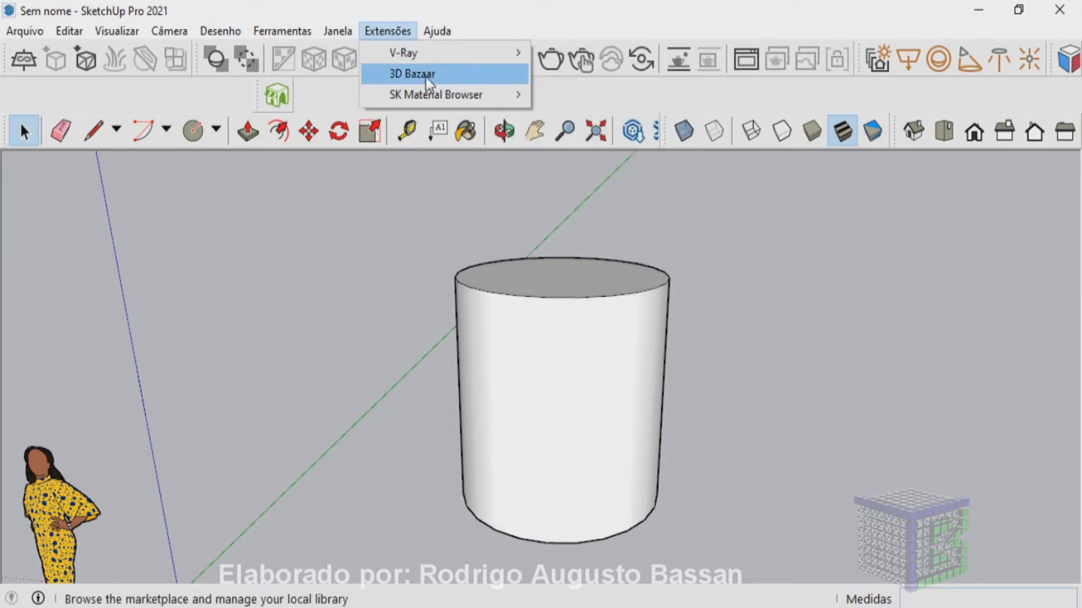
{"action": "left_click", "coordinate": [760, 380]}
{"action": "double_click", "coordinate": [565, 379]}
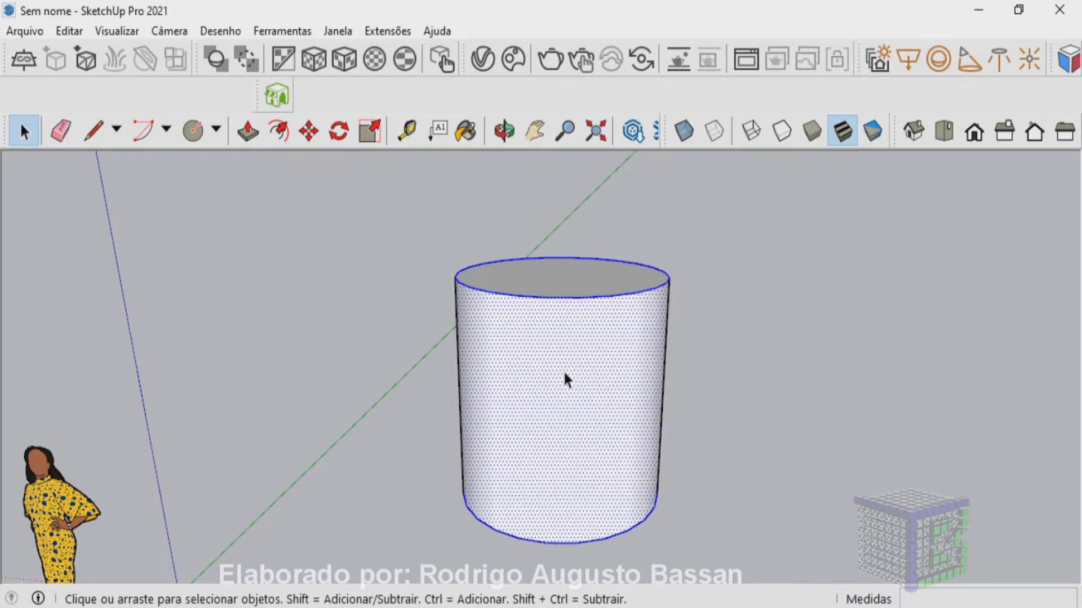
{"action": "right_click", "coordinate": [565, 379]}
{"action": "left_click", "coordinate": [269, 270]}
{"action": "double_click", "coordinate": [497, 372]}
{"action": "right_click", "coordinate": [497, 373]}
{"action": "mouse_move", "coordinate": [587, 597]}
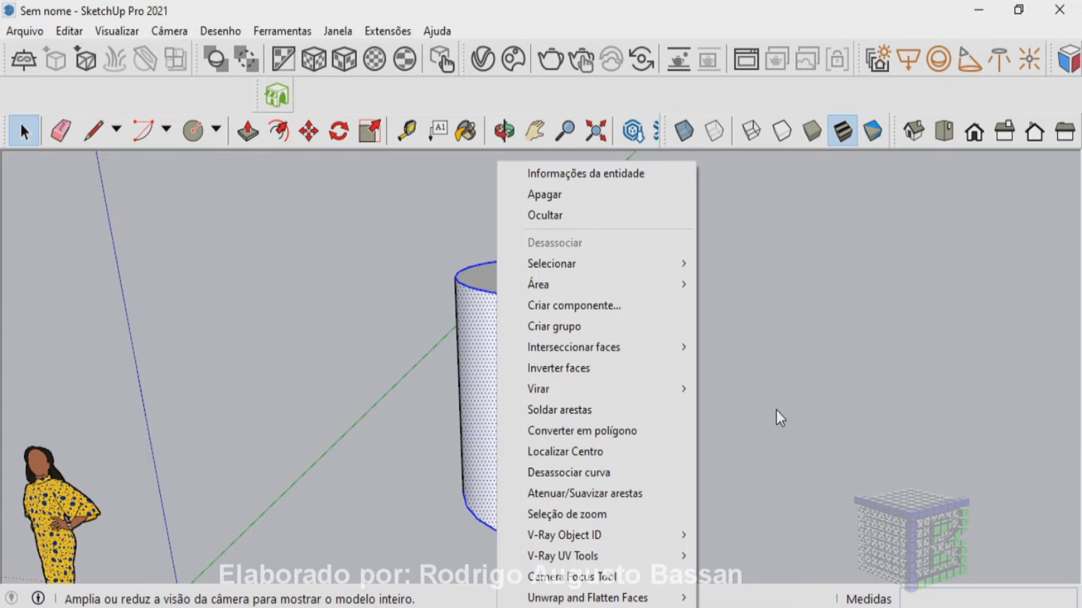
{"action": "left_click", "coordinate": [755, 429]}
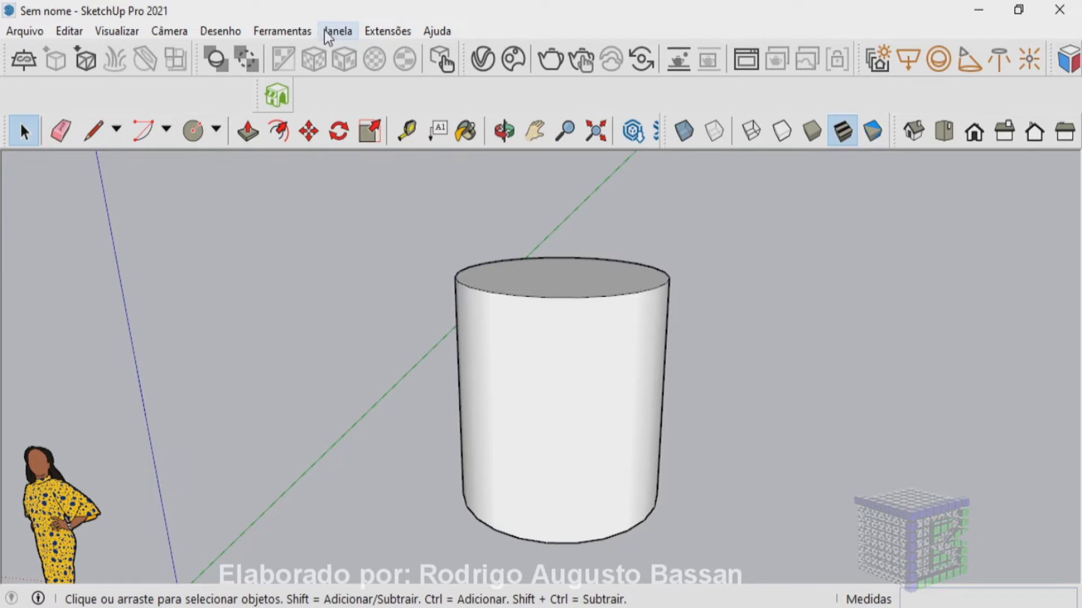
- Open Extension Warehouse from the Janela menu, then close it
{"action": "left_click", "coordinate": [329, 35]}
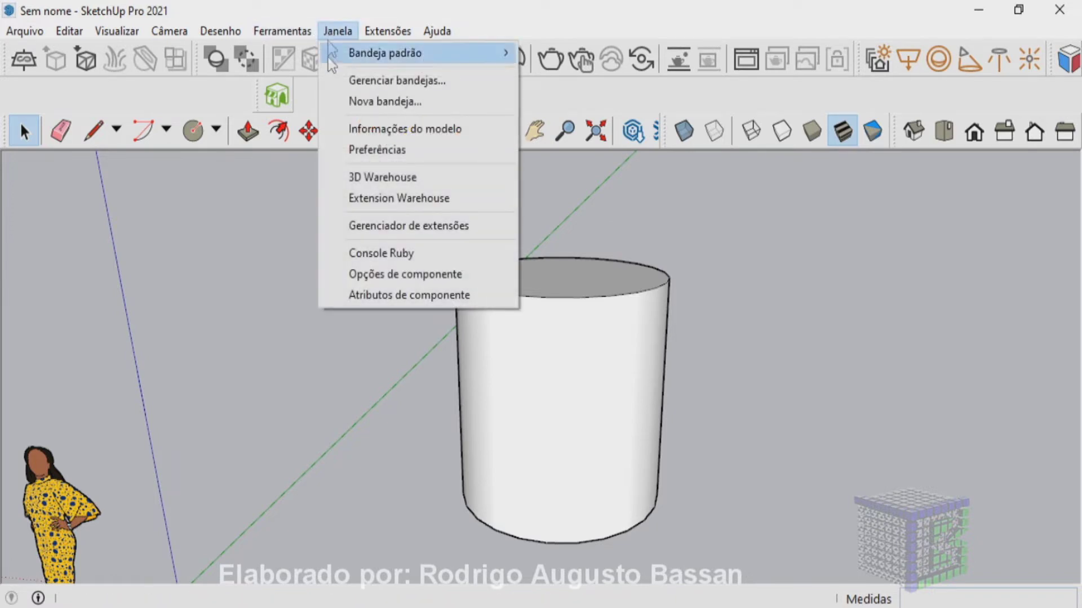
{"action": "left_click", "coordinate": [424, 200]}
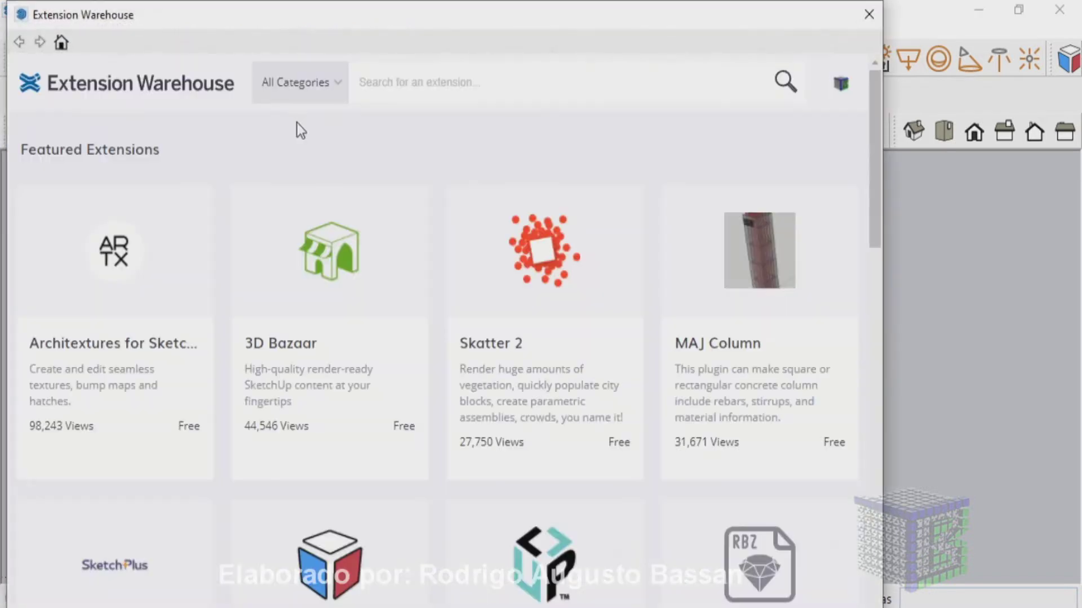
{"action": "left_click", "coordinate": [875, 17]}
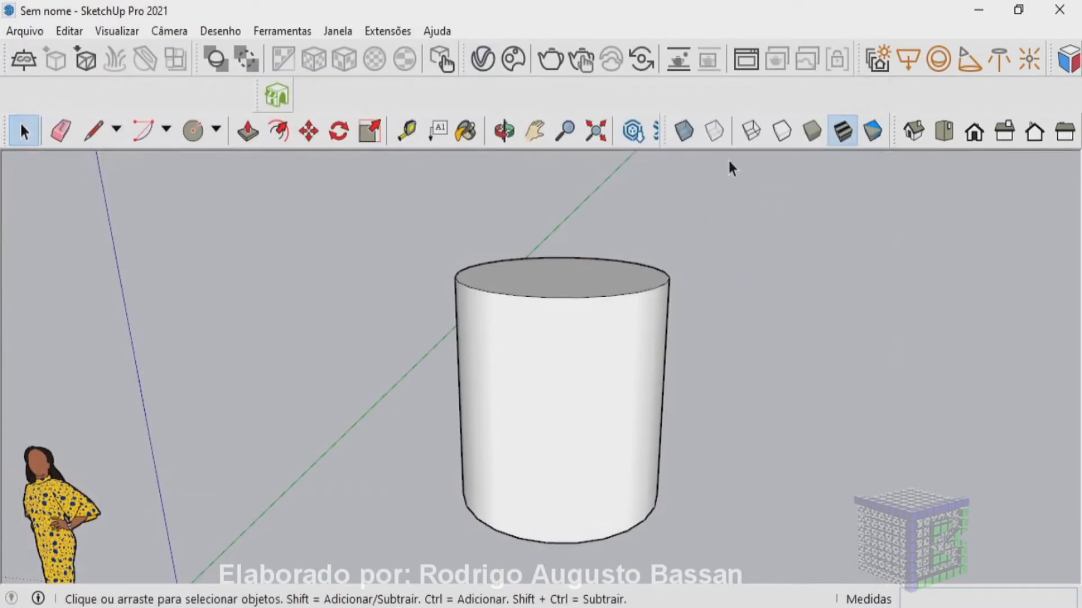
- Dock the face-style toolbar in the second row, then reopen and close Extension Warehouse
{"action": "left_click_drag", "start_coordinate": [654, 132], "coordinate": [686, 180]}
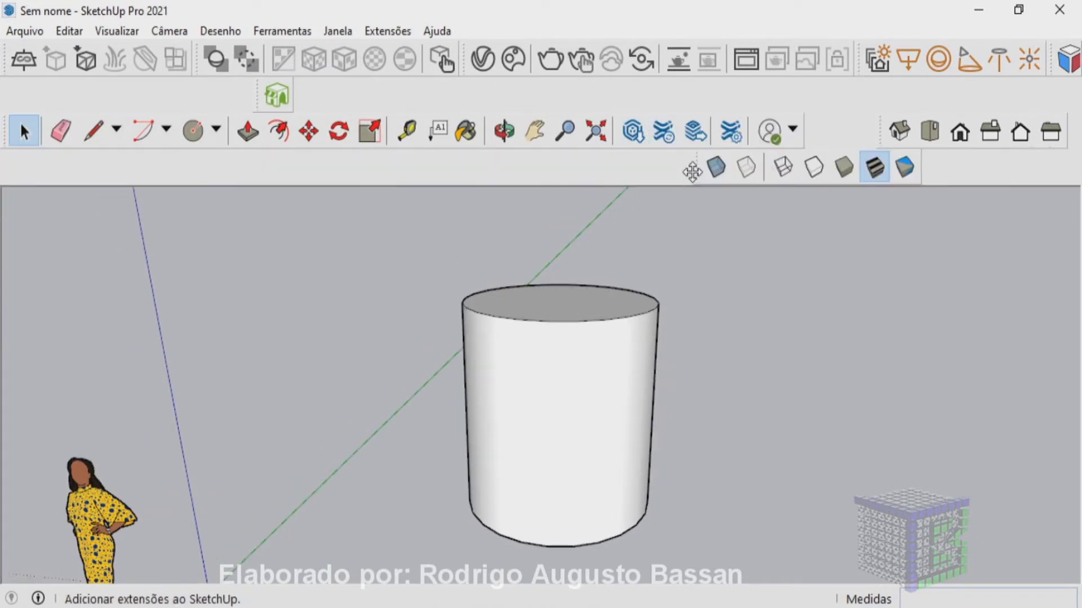
{"action": "left_click_drag", "start_coordinate": [686, 180], "coordinate": [101, 98]}
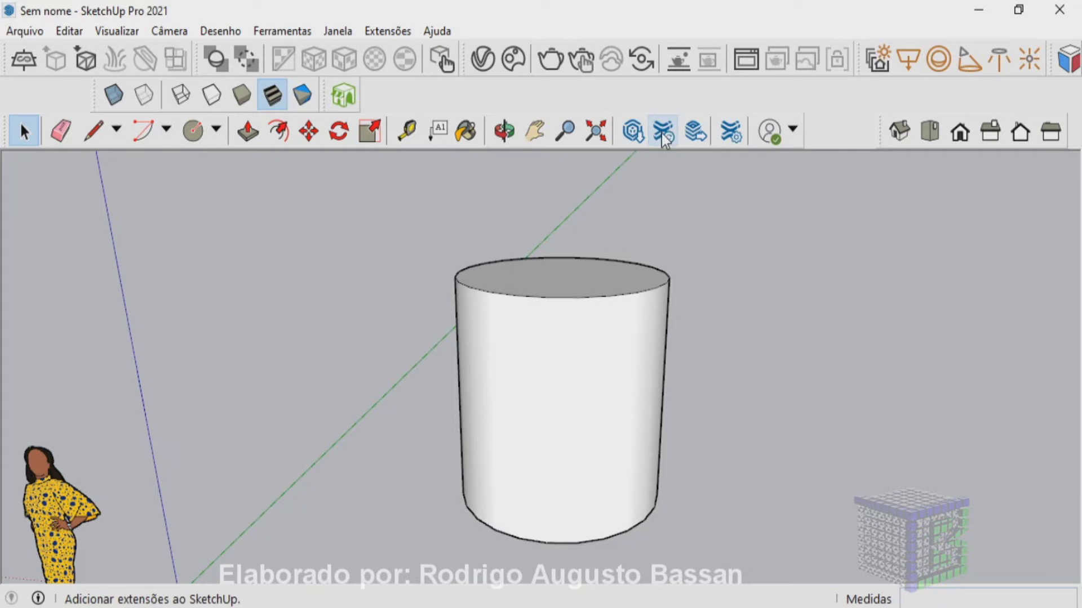
{"action": "left_click", "coordinate": [663, 132]}
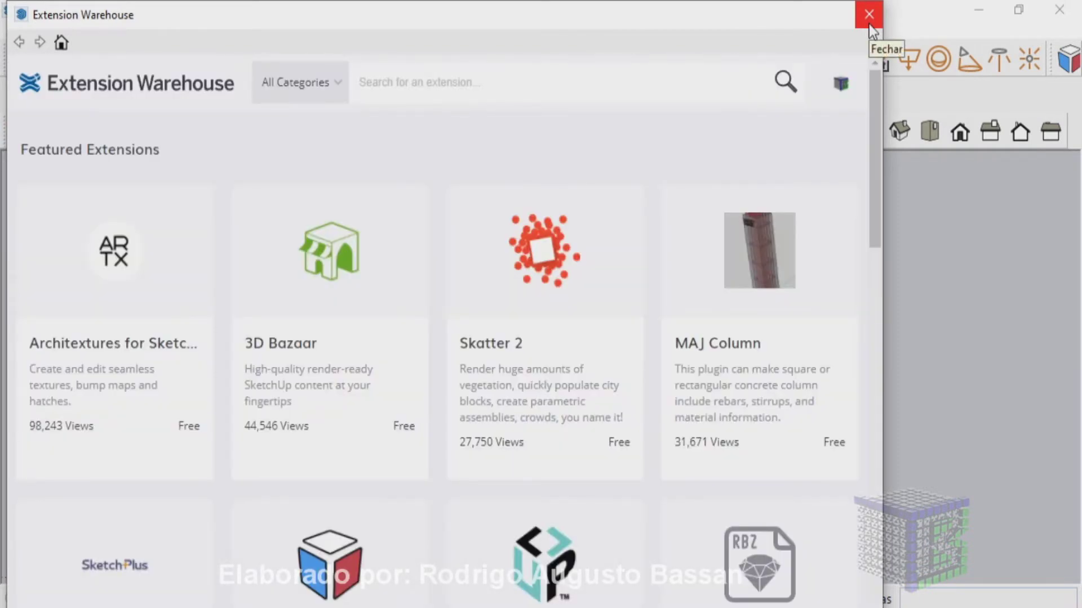
{"action": "left_click", "coordinate": [869, 15]}
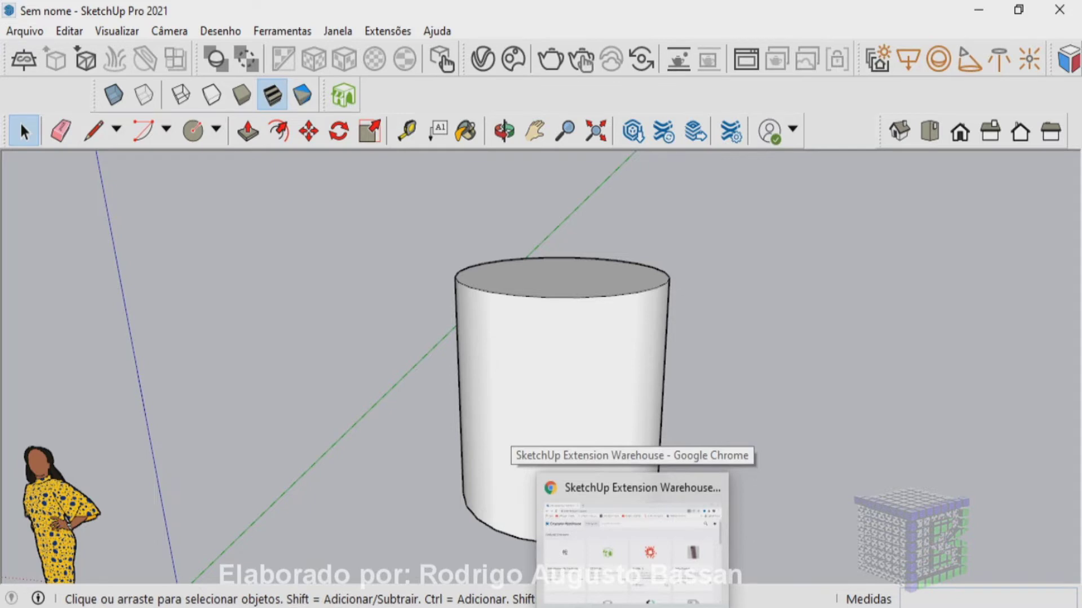
- Bring the Chrome Extension Warehouse page forward, dismiss the translation popup, and enter 'slice' in search
{"action": "left_click", "coordinate": [631, 535]}
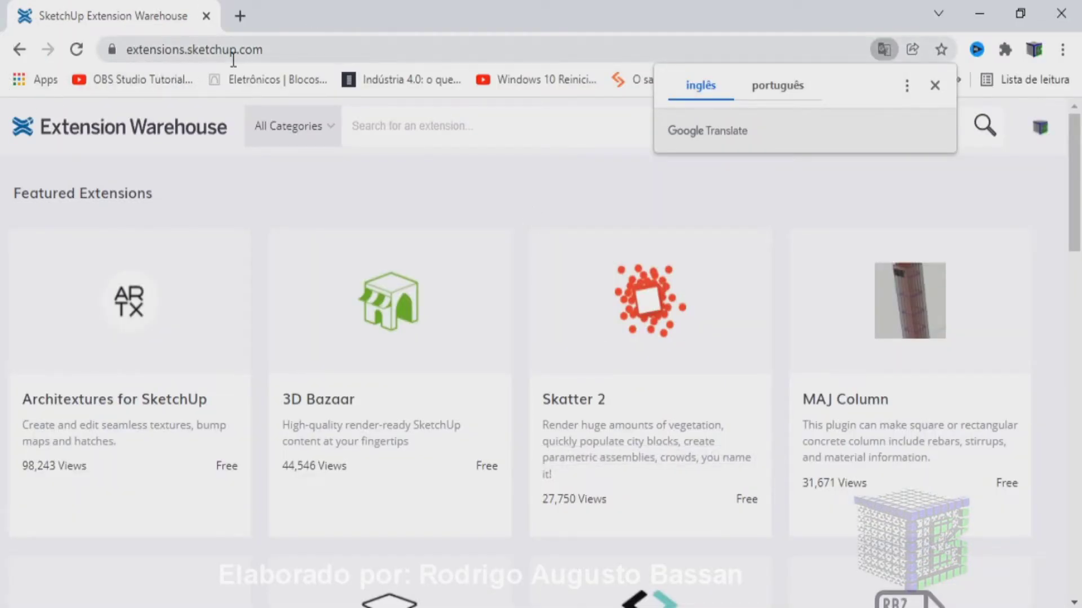
{"action": "left_click", "coordinate": [1040, 127]}
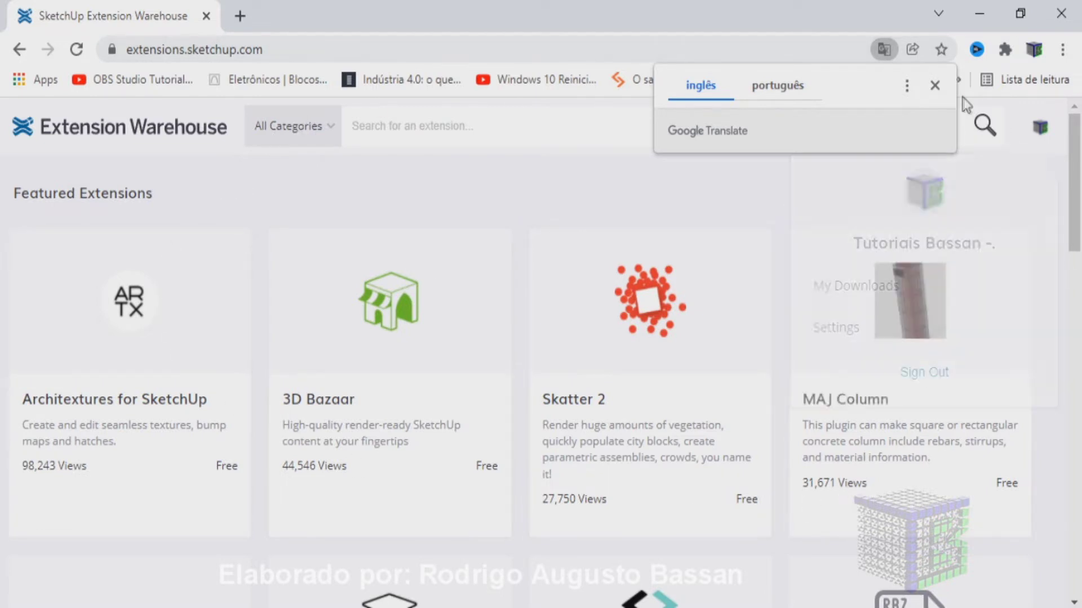
{"action": "left_click", "coordinate": [935, 85]}
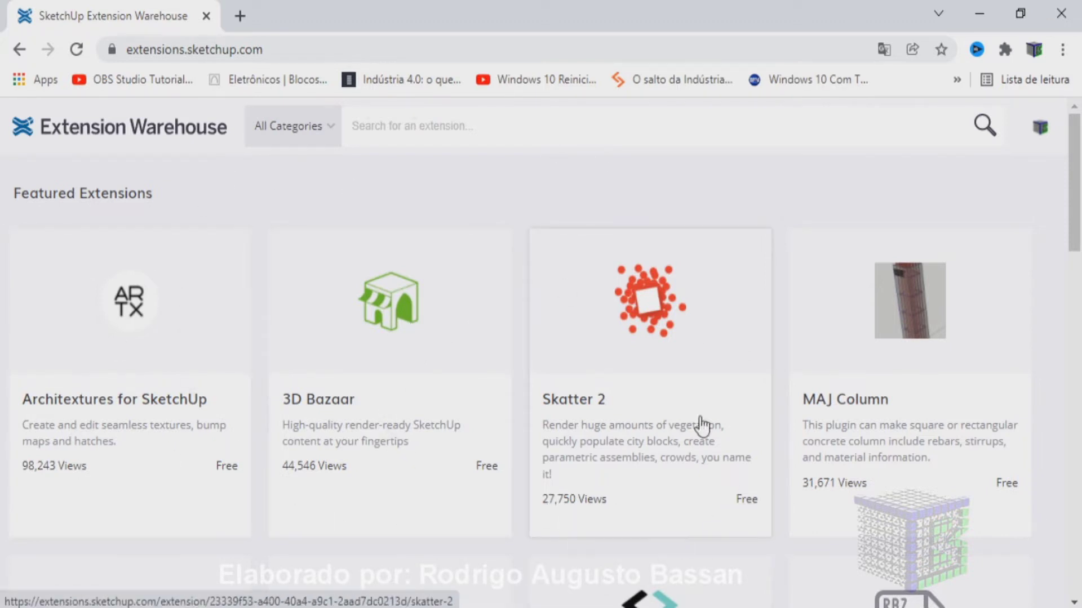
{"action": "left_click", "coordinate": [403, 130]}
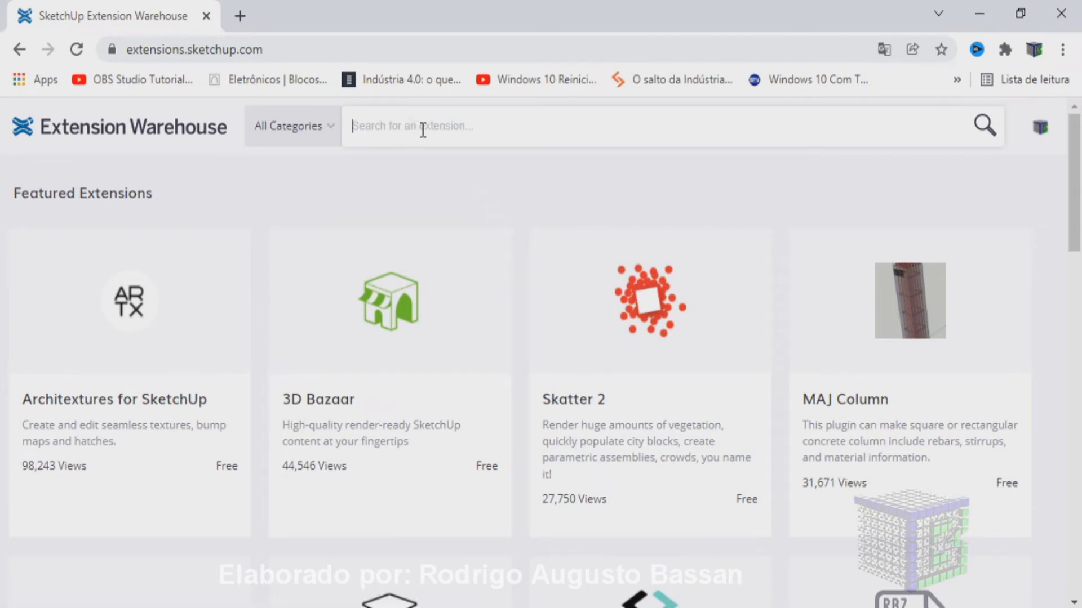
{"action": "type", "text": "slice"}
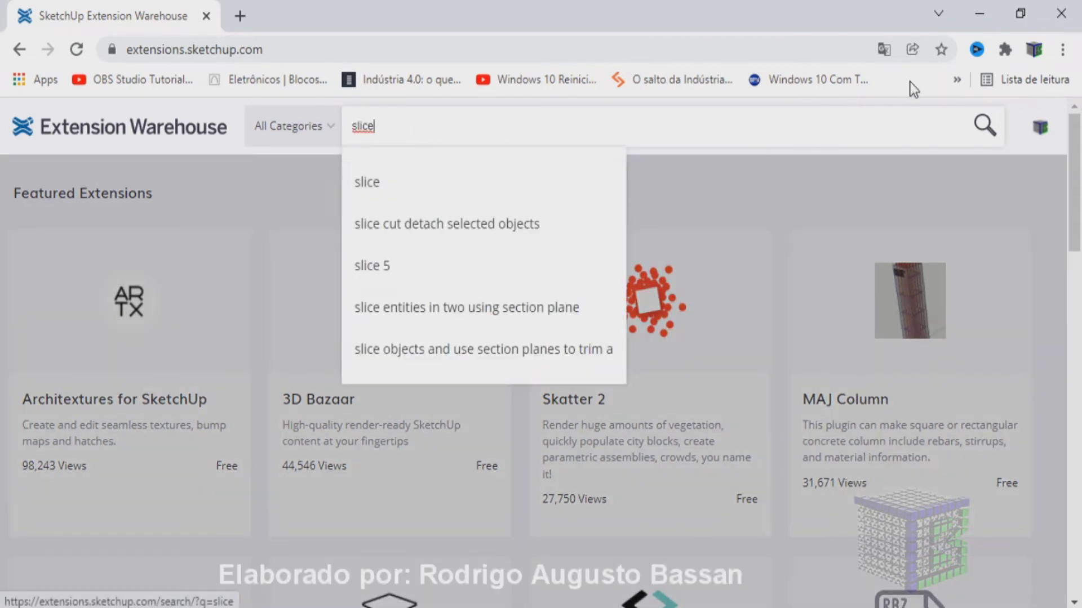
- Run the 'slice' search and scroll through the four matching extensions
{"action": "left_click", "coordinate": [970, 122]}
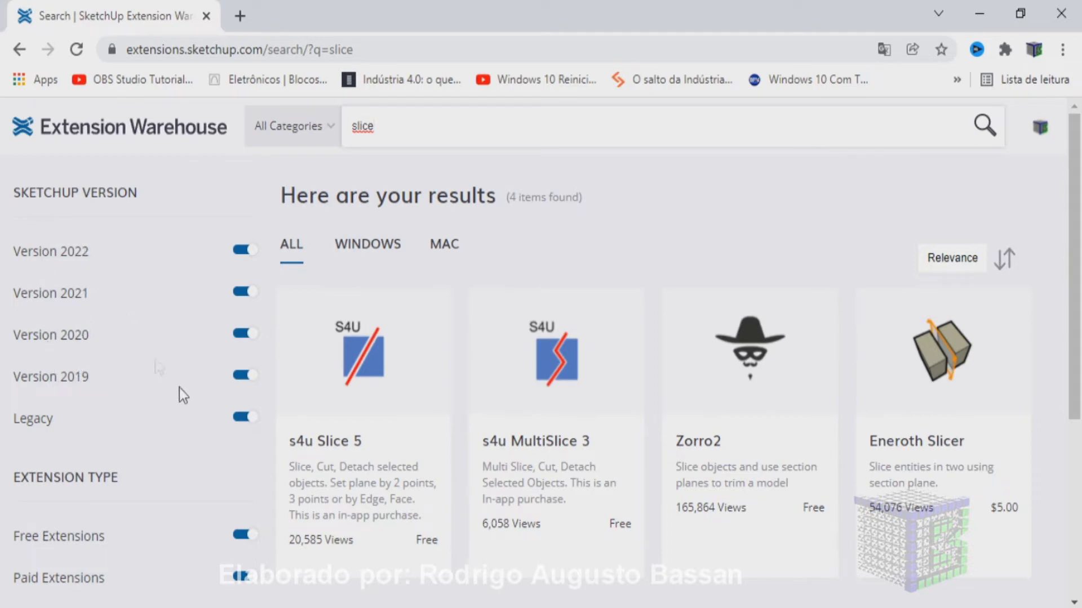
{"action": "scroll", "coordinate": [87, 403], "scroll_direction": "down", "scroll_amount": 2}
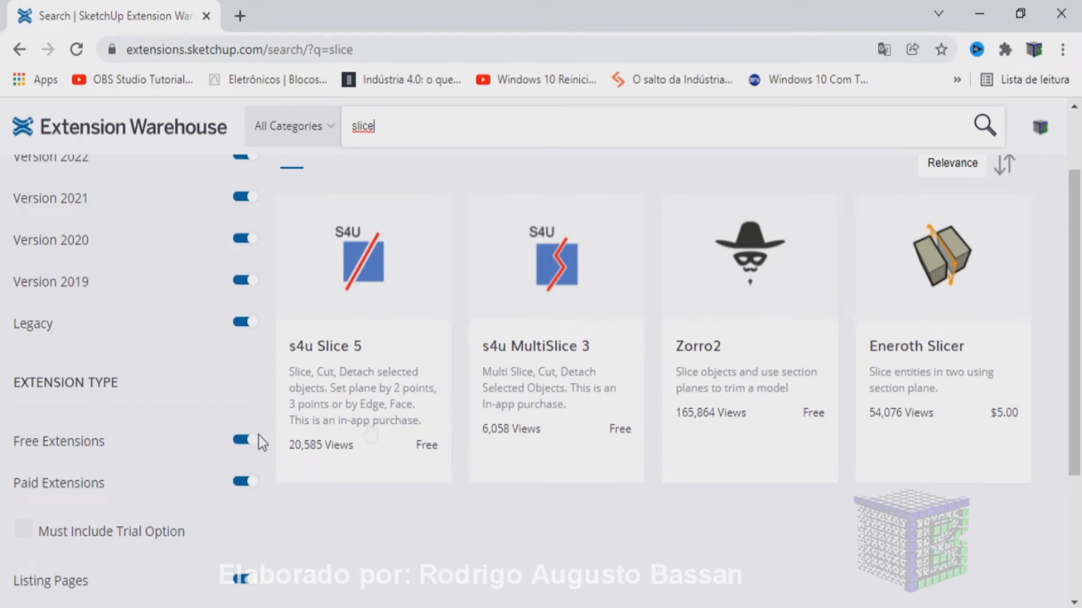
- Filter the slice results by the Interior Design category and scroll the results page
{"action": "scroll", "coordinate": [752, 357], "scroll_direction": "up", "scroll_amount": 2}
{"action": "left_click", "coordinate": [973, 266]}
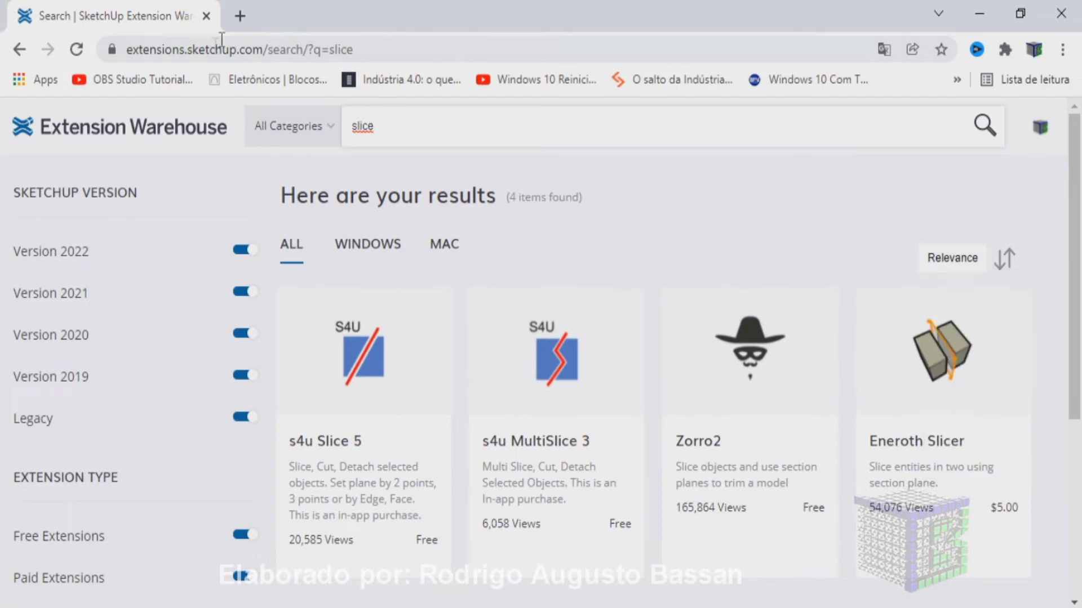
{"action": "left_click", "coordinate": [322, 135]}
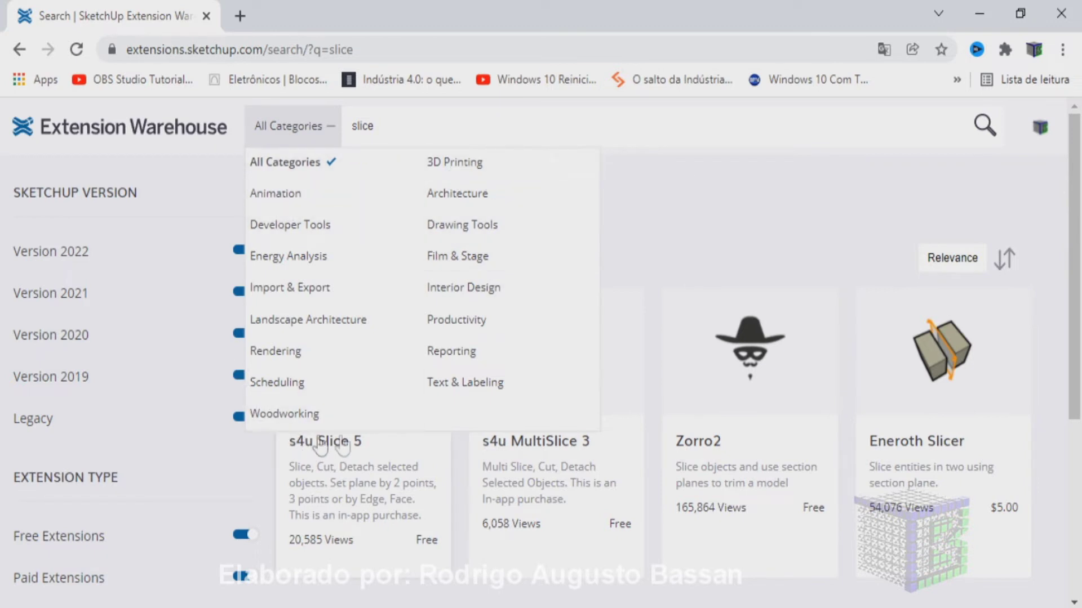
{"action": "left_click", "coordinate": [511, 289]}
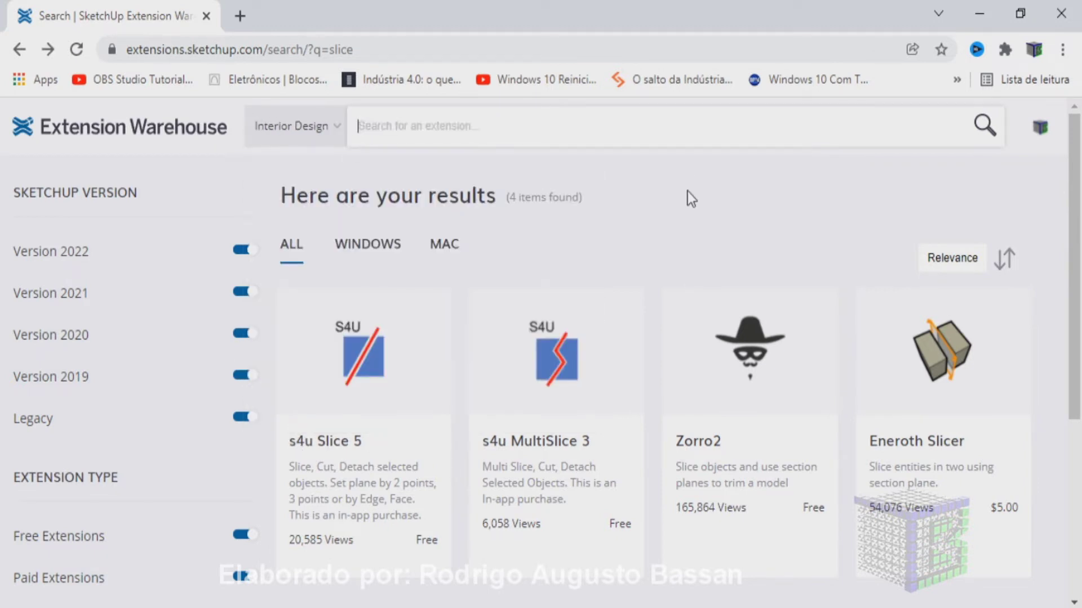
{"action": "left_click", "coordinate": [336, 128]}
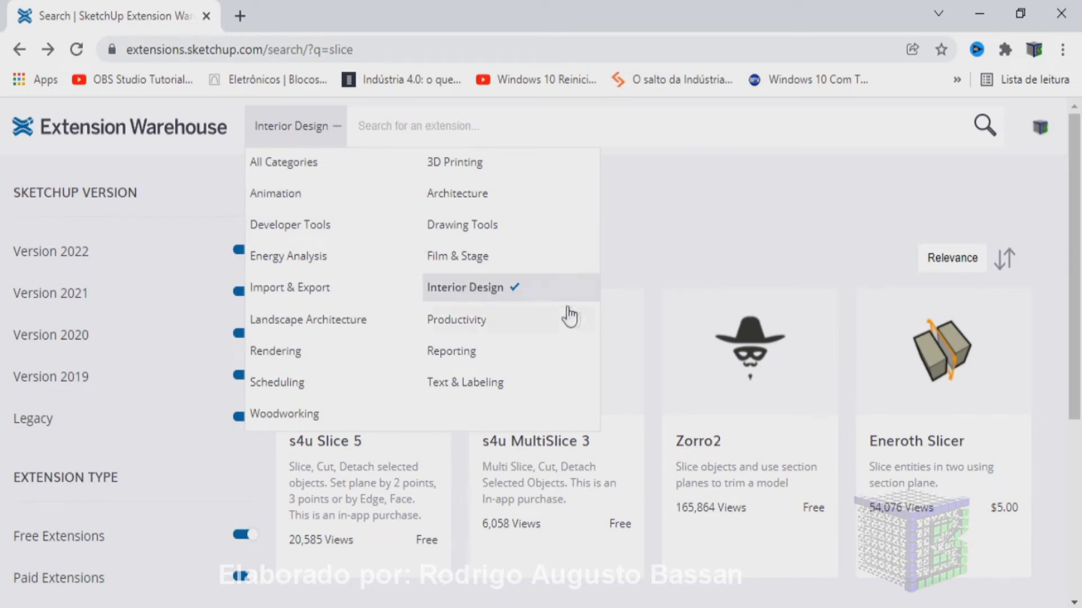
{"action": "scroll", "coordinate": [743, 212], "scroll_direction": "down", "scroll_amount": 5}
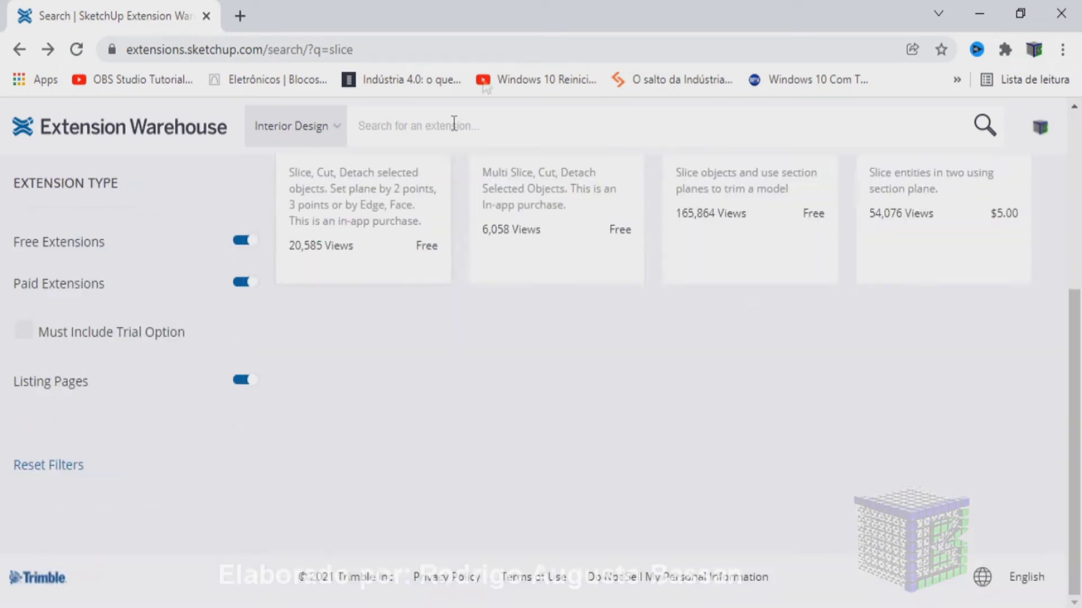
{"action": "scroll", "coordinate": [408, 320], "scroll_direction": "up", "scroll_amount": 5}
{"action": "scroll", "coordinate": [430, 208], "scroll_direction": "down", "scroll_amount": 5}
- Show Interior Design extensions and open the Blocos Gratuitos Estant.pro extension page
{"action": "left_click", "coordinate": [324, 129]}
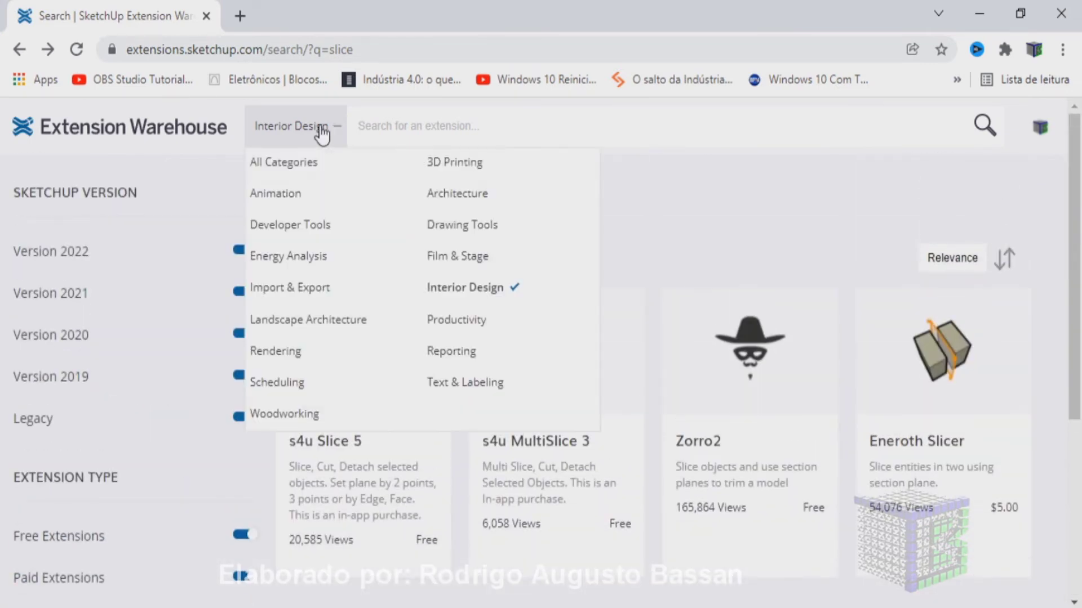
{"action": "left_click", "coordinate": [465, 288]}
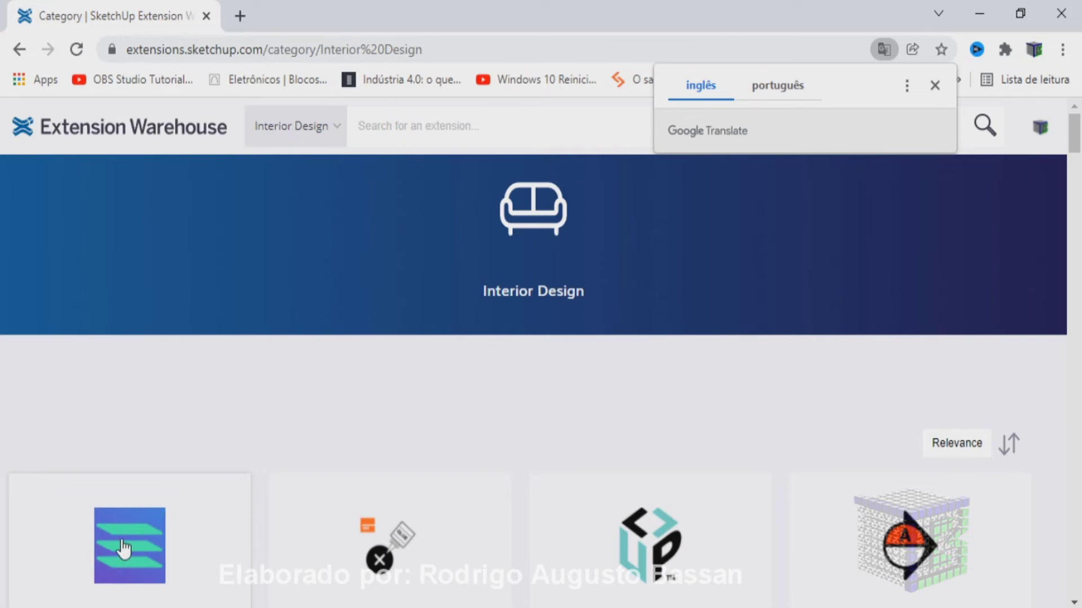
{"action": "scroll", "coordinate": [247, 364], "scroll_direction": "down", "scroll_amount": 3}
{"action": "scroll", "coordinate": [247, 364], "scroll_direction": "down", "scroll_amount": 1}
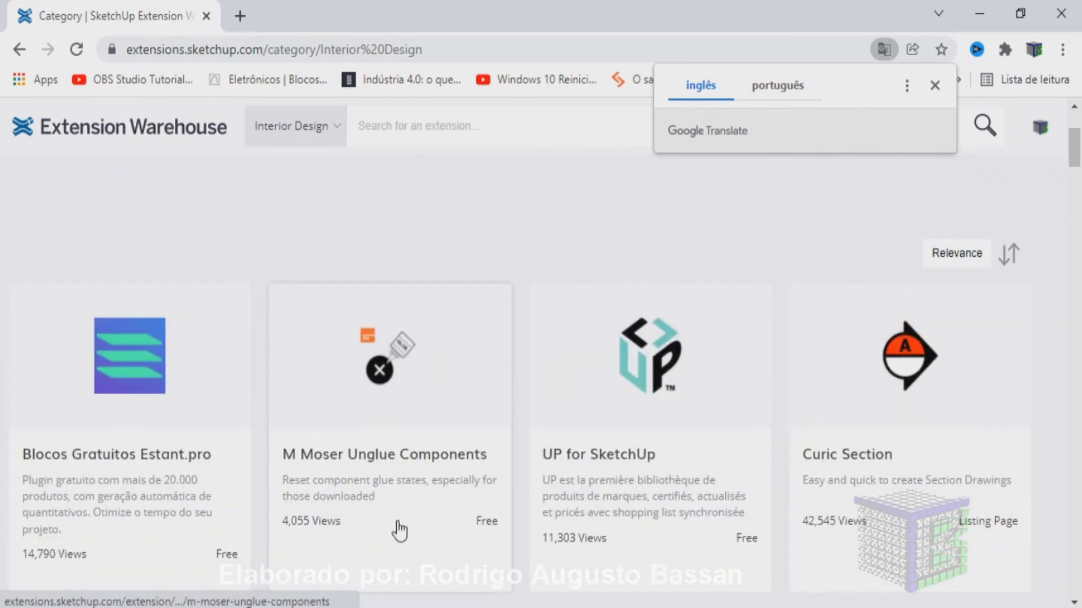
{"action": "scroll", "coordinate": [398, 526], "scroll_direction": "down", "scroll_amount": 2}
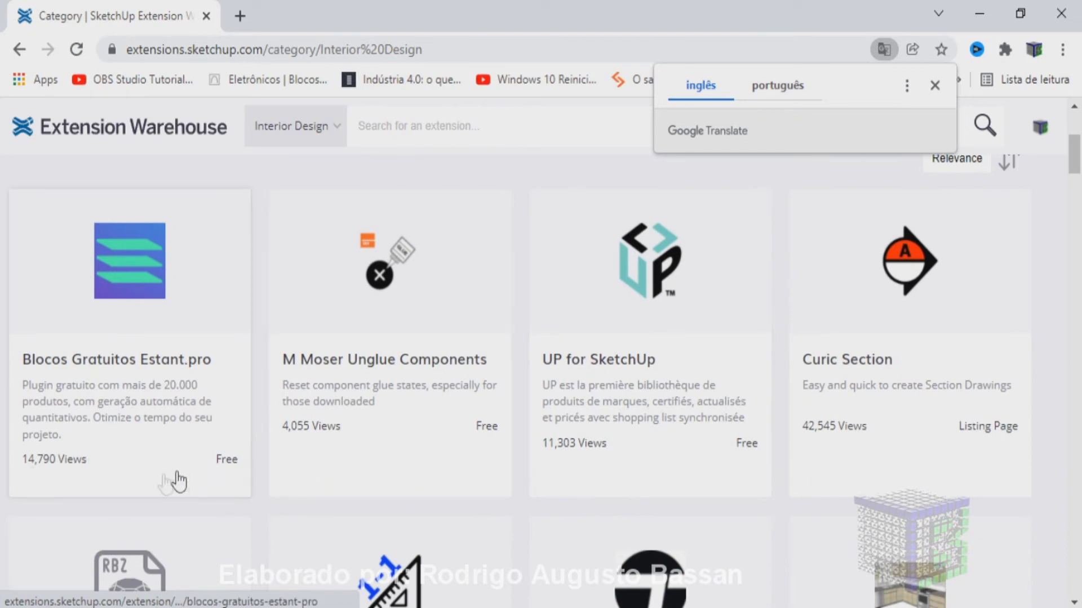
{"action": "left_click", "coordinate": [186, 308]}
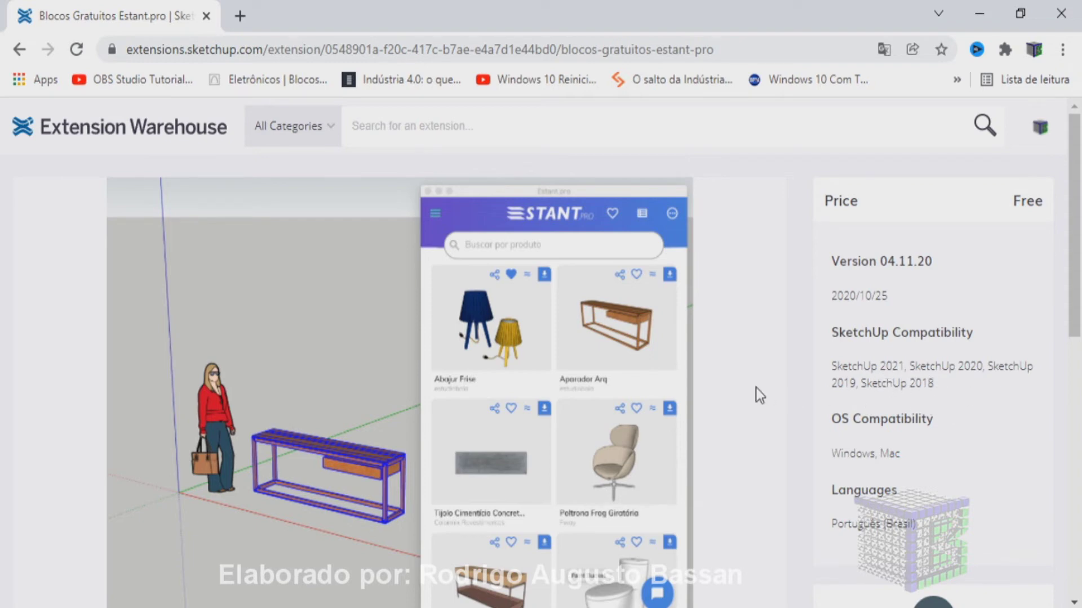
- Download the Blocos Gratuitos Estant.pro extension as estantpro-plugin (1).rbz
{"action": "scroll", "coordinate": [757, 388], "scroll_direction": "down", "scroll_amount": 2}
{"action": "scroll", "coordinate": [755, 387], "scroll_direction": "down", "scroll_amount": 1}
{"action": "scroll", "coordinate": [755, 387], "scroll_direction": "down", "scroll_amount": 2}
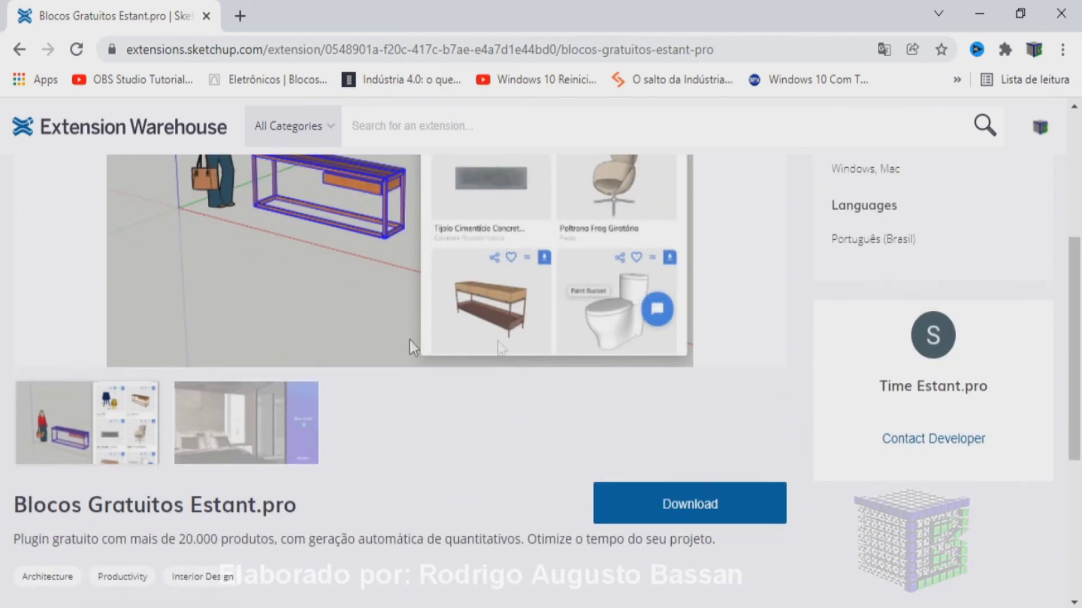
{"action": "left_click", "coordinate": [708, 504]}
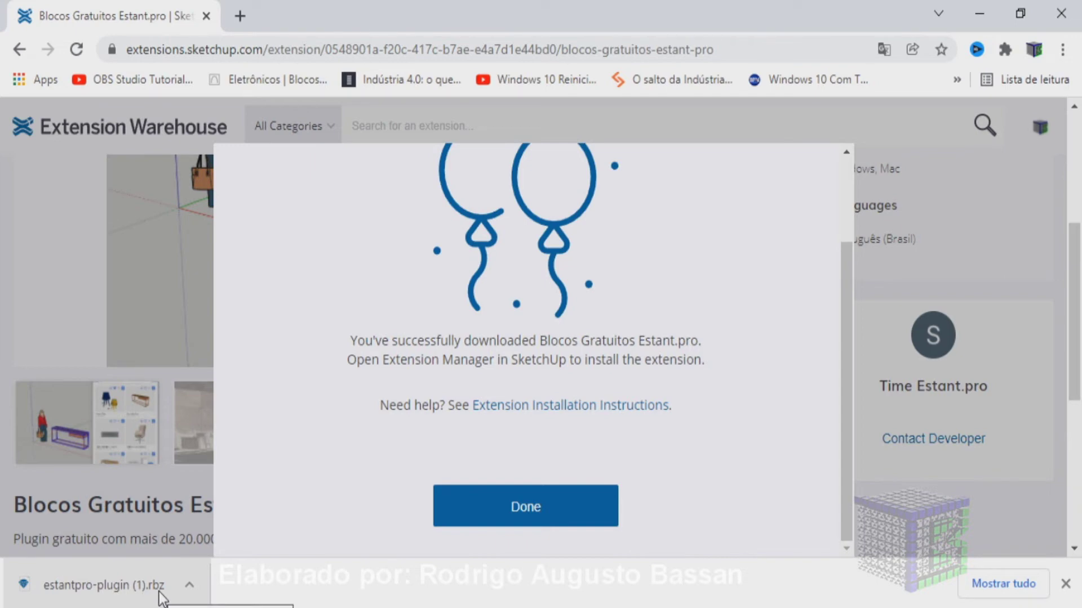
- Dismiss the download success message and minimize Chrome
{"action": "left_click", "coordinate": [574, 524]}
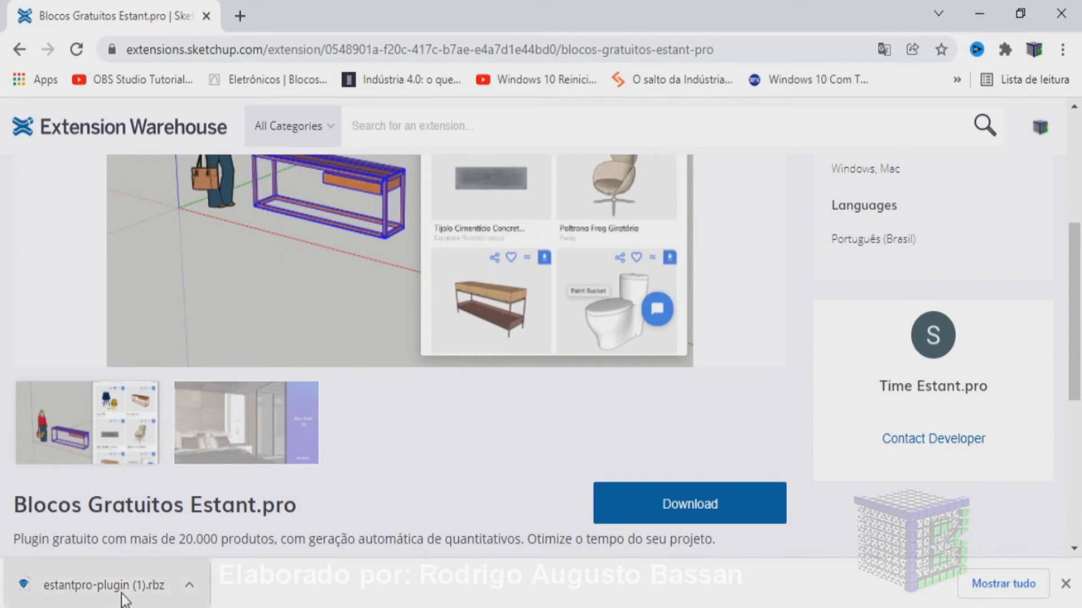
{"action": "left_click", "coordinate": [979, 13]}
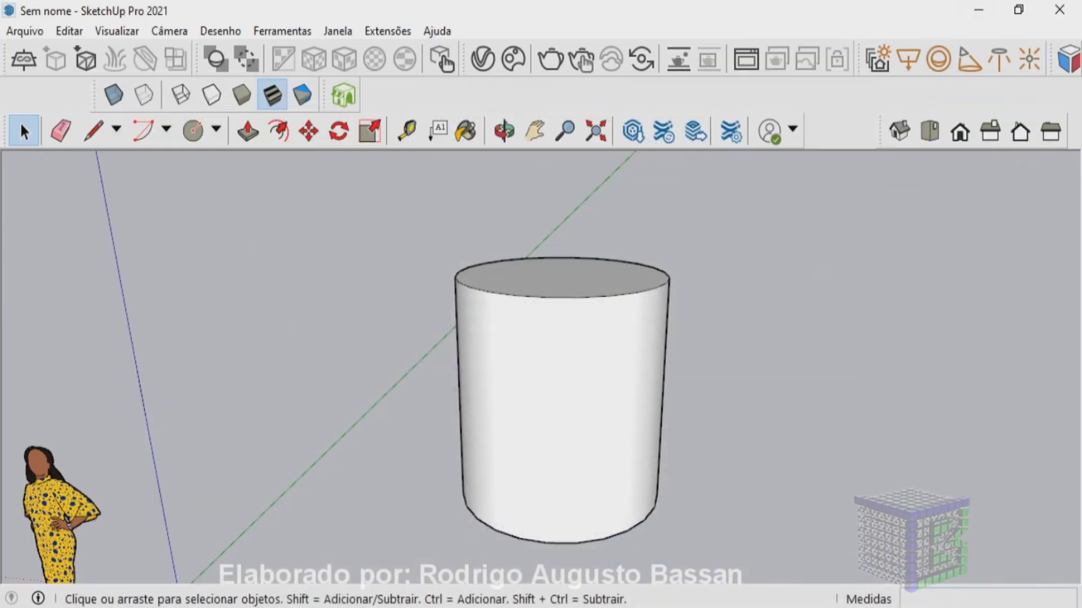
{"action": "mouse_move", "coordinate": [73, 240]}
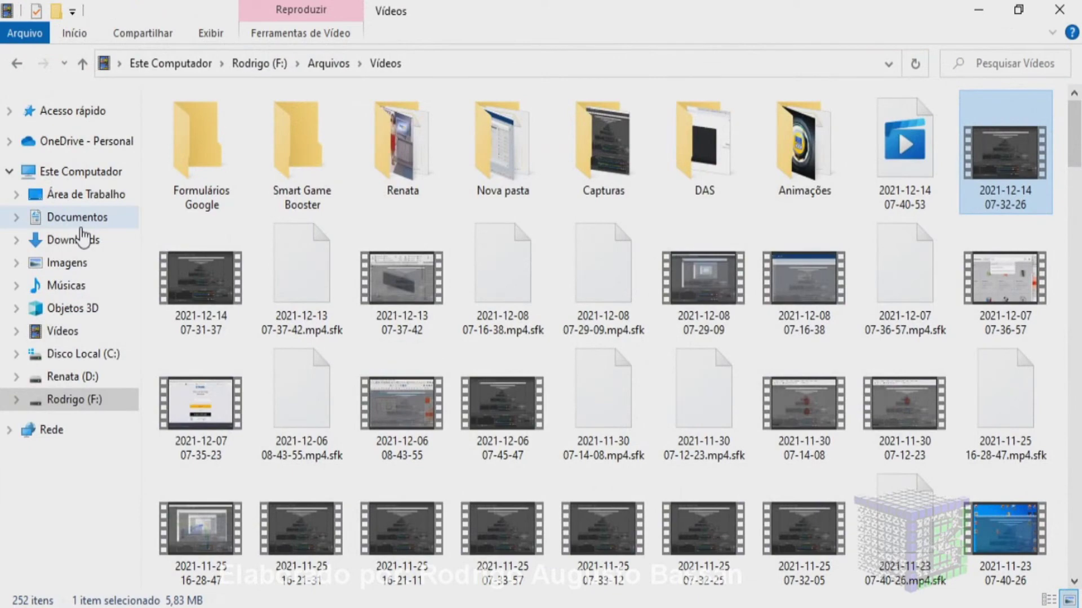
- Confirm estantpro-plugin (1) is in Downloads, then minimize File Explorer to return to SketchUp
{"action": "left_click", "coordinate": [81, 241]}
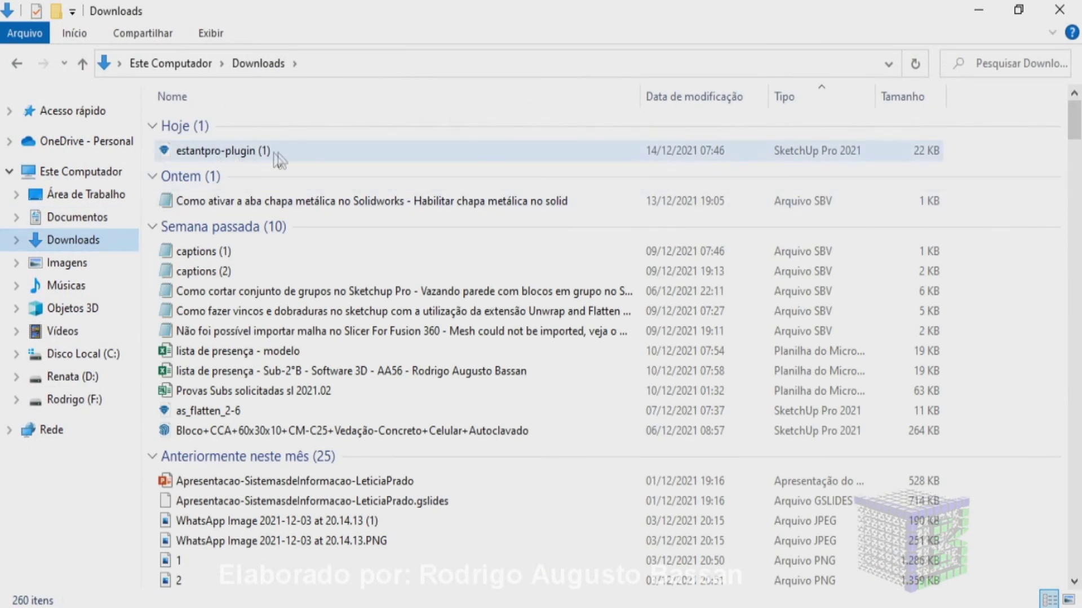
{"action": "mouse_move", "coordinate": [223, 150]}
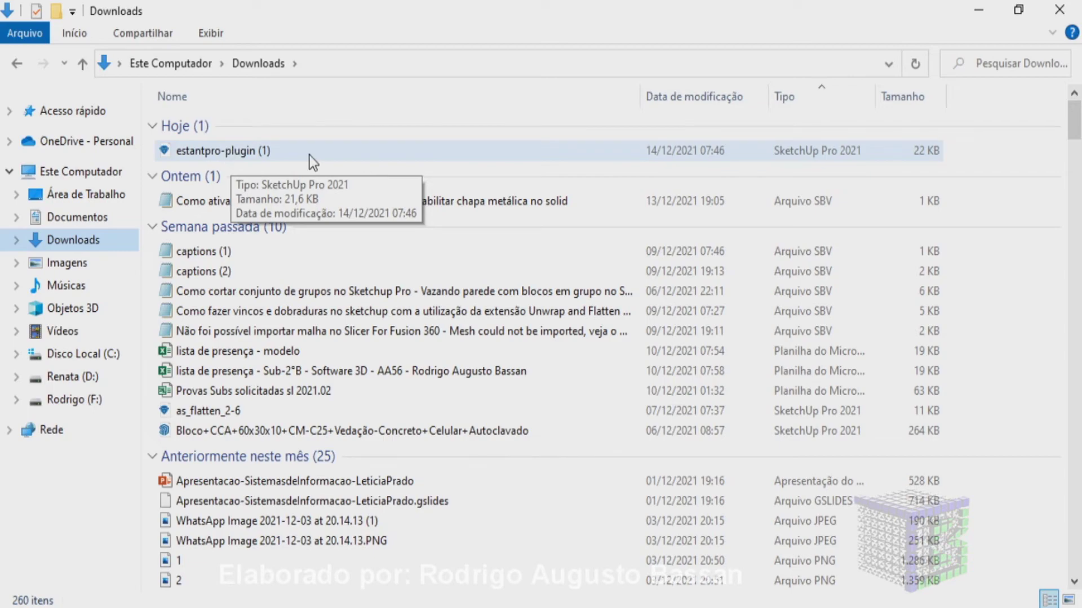
{"action": "left_click", "coordinate": [978, 11]}
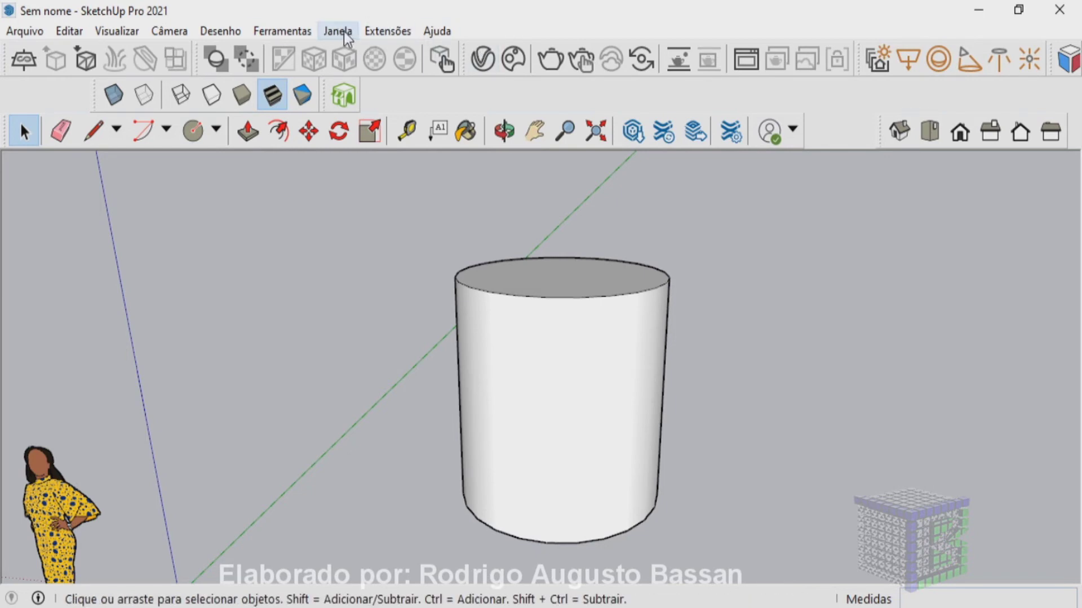
- Open Gerenciador de extensões from the Janela menu and scroll its installed-extensions list
{"action": "left_click", "coordinate": [337, 34]}
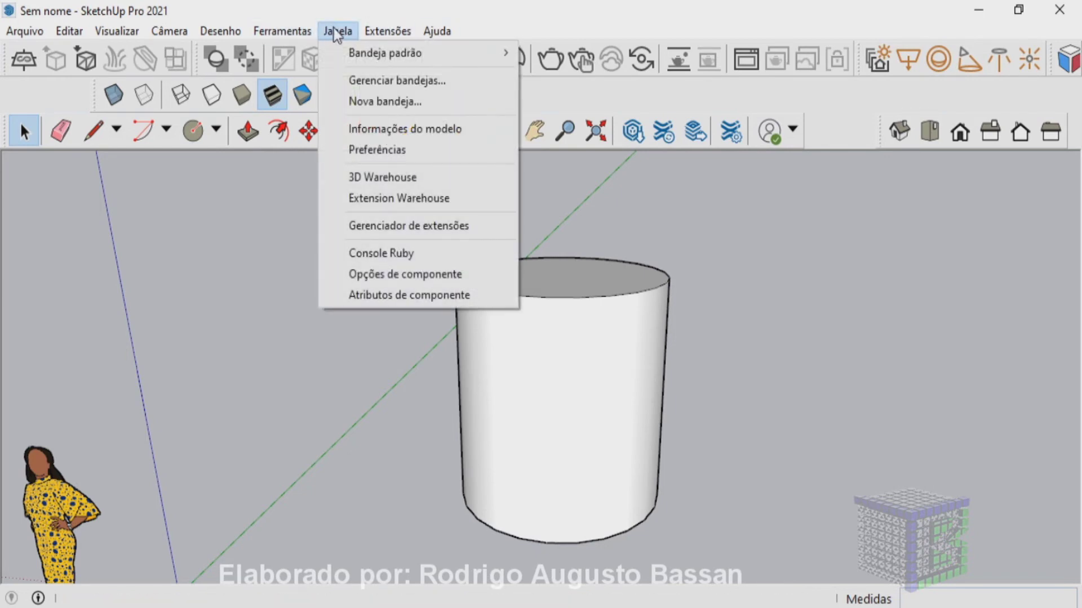
{"action": "left_click", "coordinate": [478, 232]}
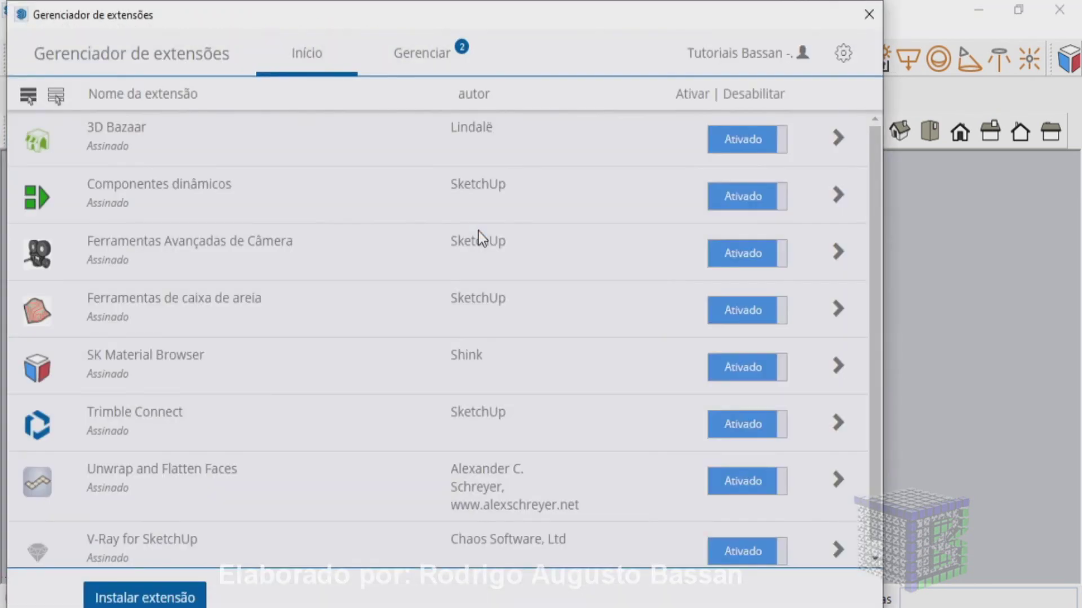
{"action": "scroll", "coordinate": [478, 232], "scroll_direction": "down", "scroll_amount": 1}
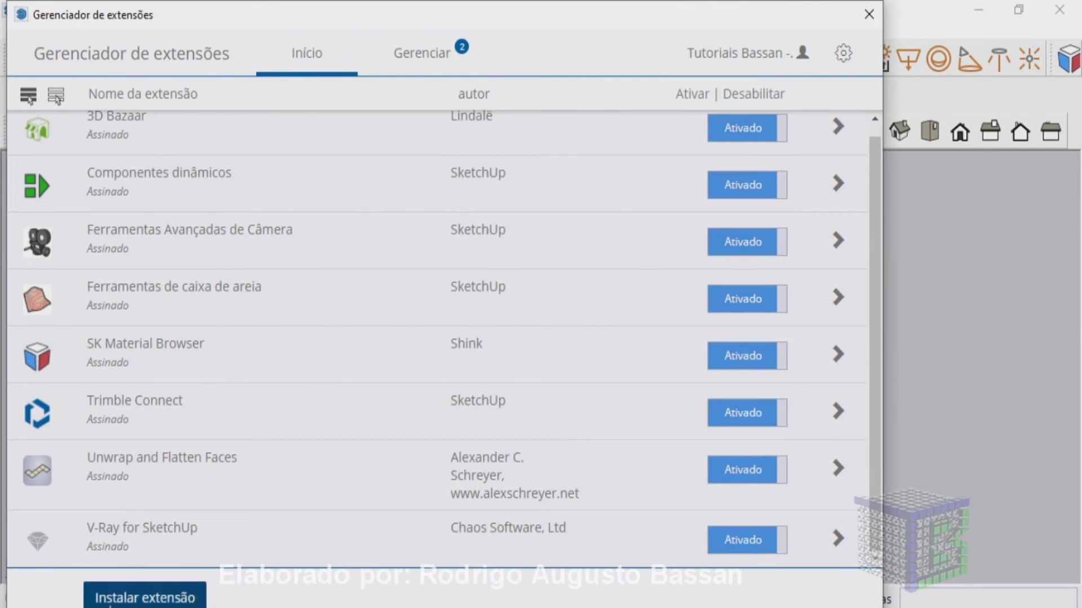
- Install the extension from the estantpro-plugin (1) file in the Downloads folder
{"action": "left_click", "coordinate": [145, 599]}
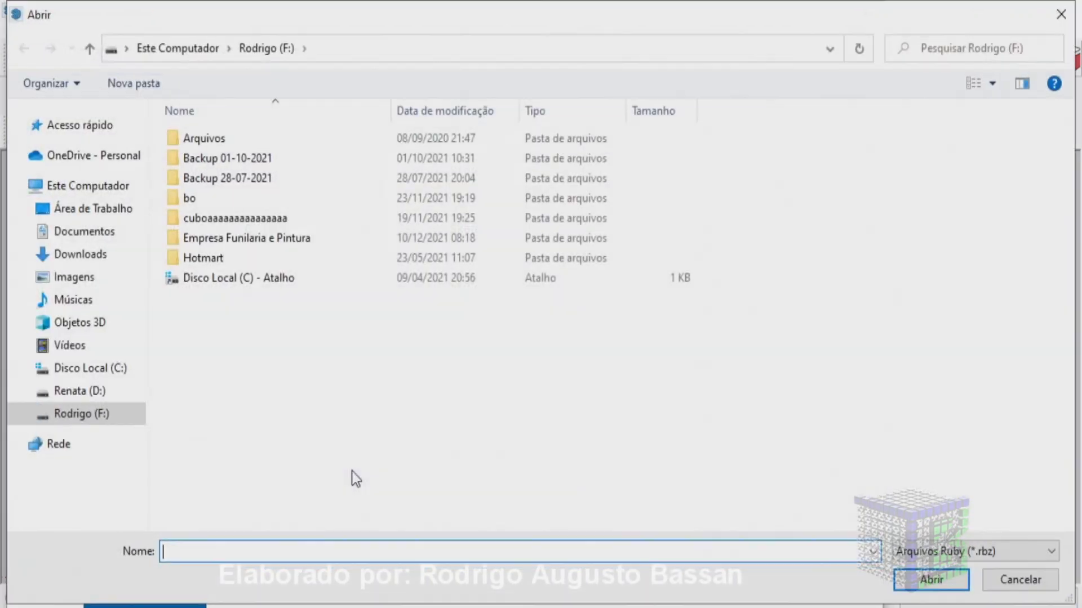
{"action": "mouse_move", "coordinate": [79, 255]}
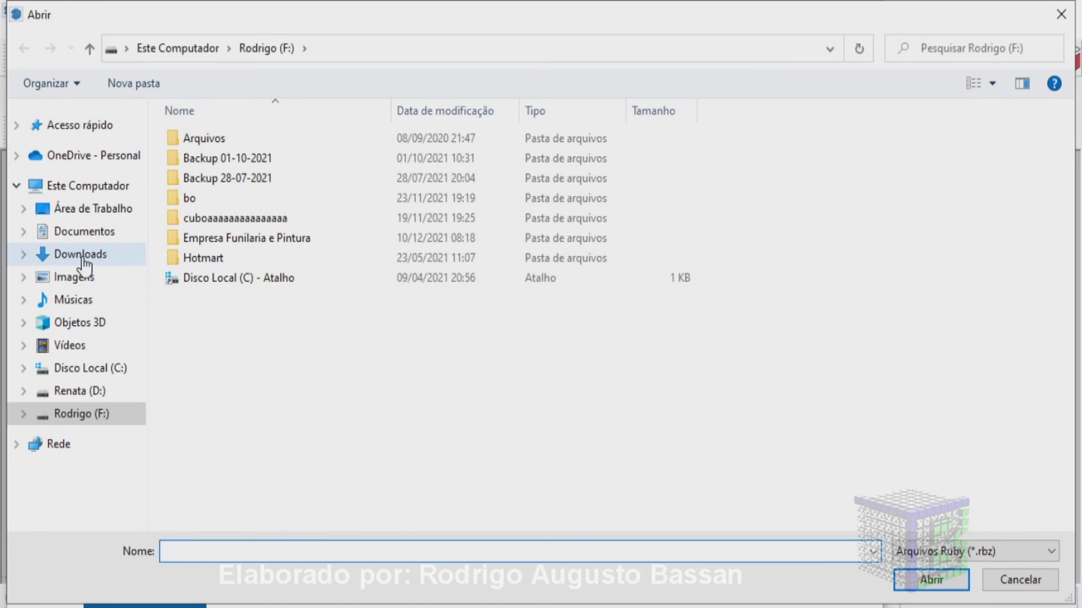
{"action": "left_click", "coordinate": [82, 257]}
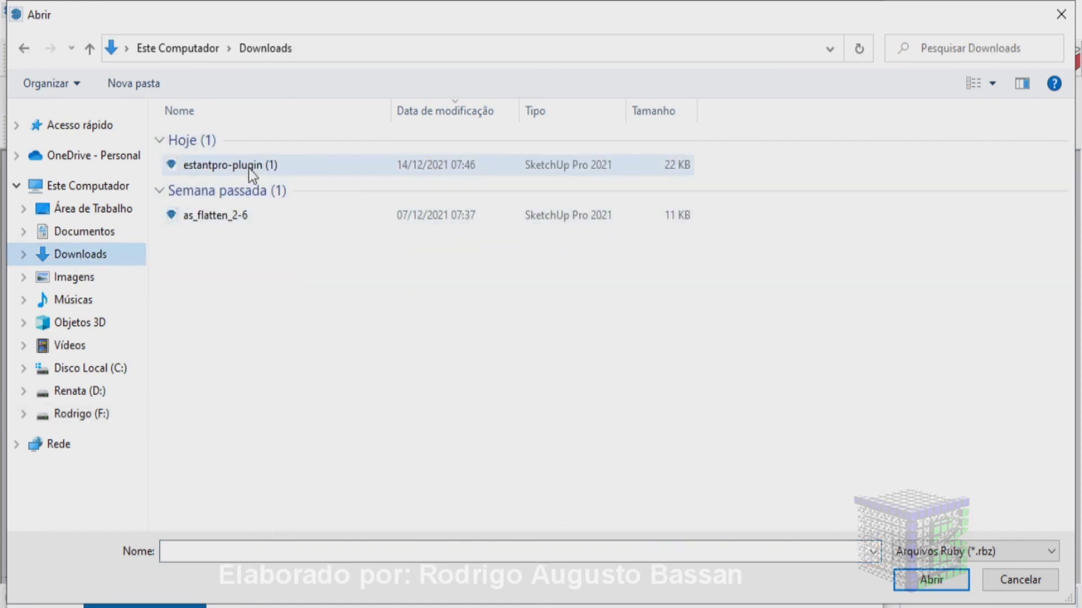
{"action": "left_click", "coordinate": [996, 560]}
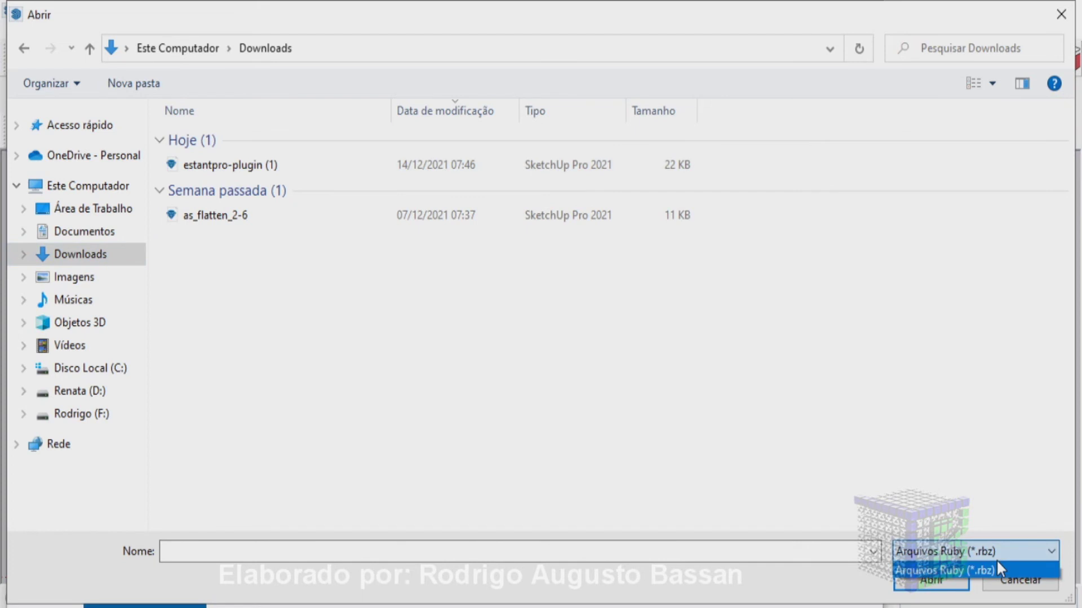
{"action": "left_click", "coordinate": [238, 168]}
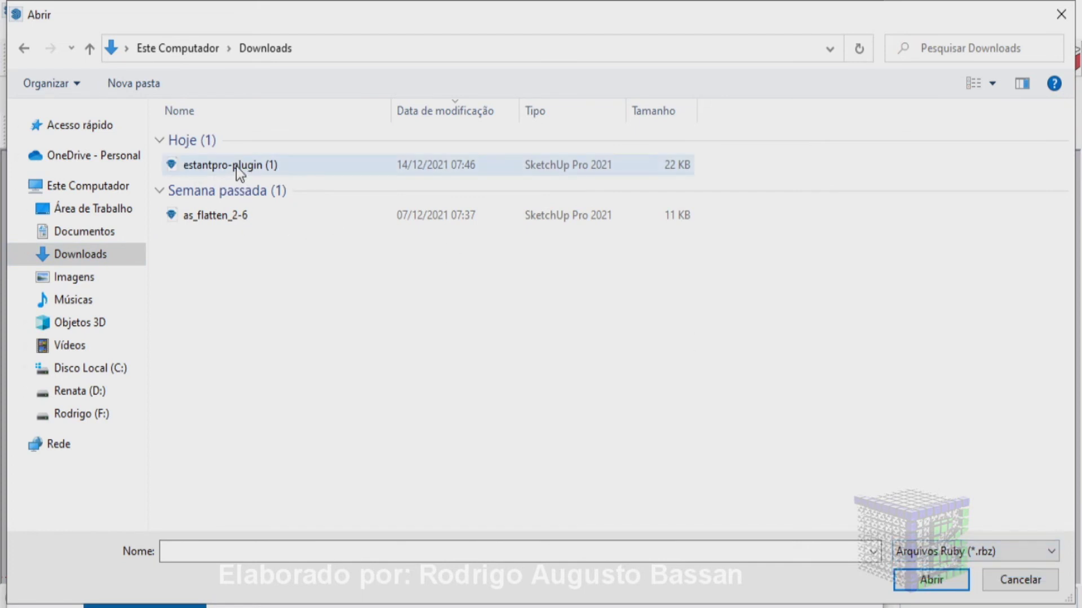
{"action": "left_click", "coordinate": [228, 173]}
{"action": "left_click", "coordinate": [945, 583]}
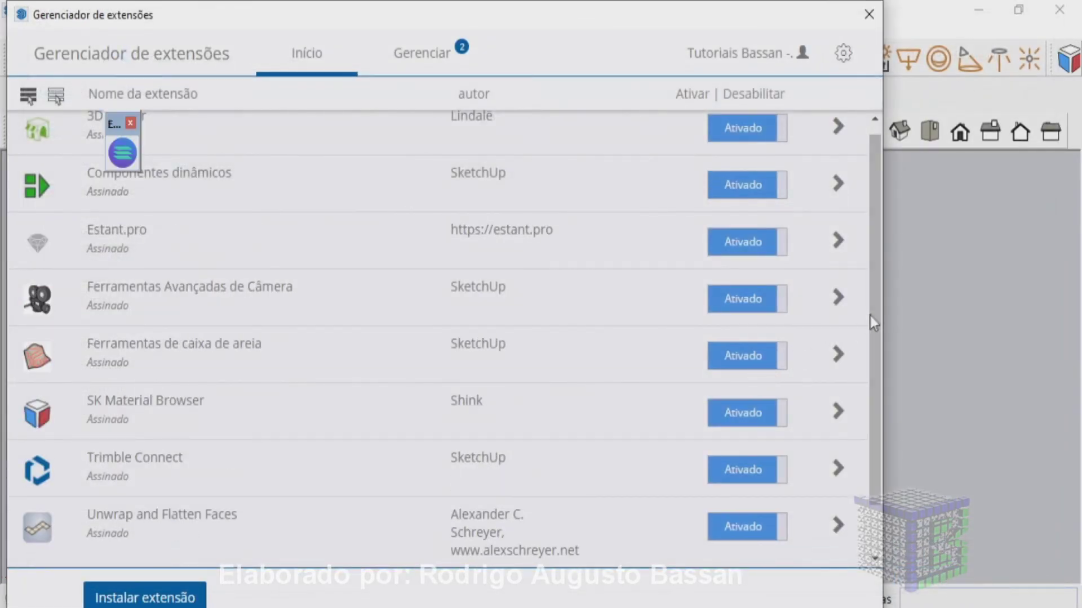
- Scroll the Extension Manager list to confirm Estant.pro shows as enabled
{"action": "scroll", "coordinate": [870, 316], "scroll_direction": "down", "scroll_amount": 1}
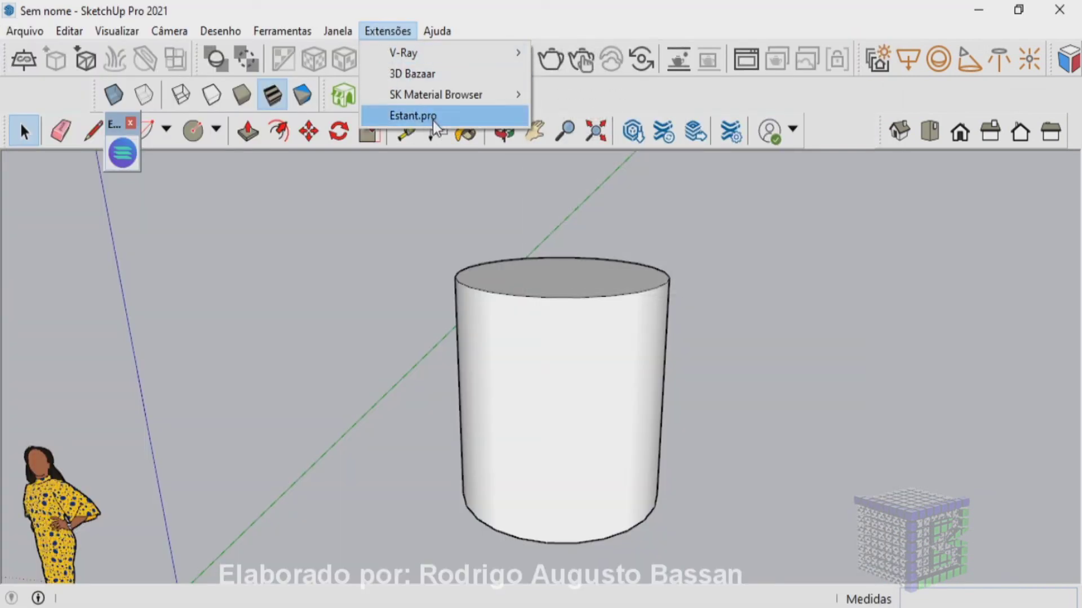
- Dock the Estant.pro toolbar beside the 3D Warehouse icon, then open and close its login window
{"action": "left_click", "coordinate": [116, 132]}
{"action": "left_click_drag", "start_coordinate": [115, 126], "coordinate": [207, 239]}
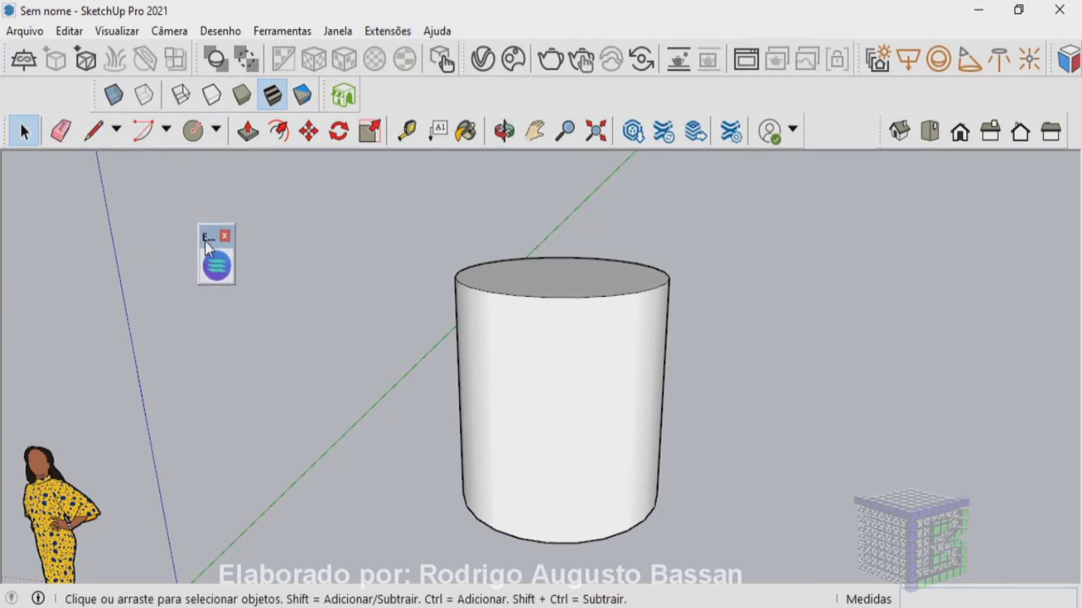
{"action": "mouse_move", "coordinate": [208, 237]}
{"action": "left_mouse_down"}
{"action": "mouse_move", "coordinate": [399, 93]}
{"action": "mouse_move", "coordinate": [369, 106]}
{"action": "left_mouse_up"}
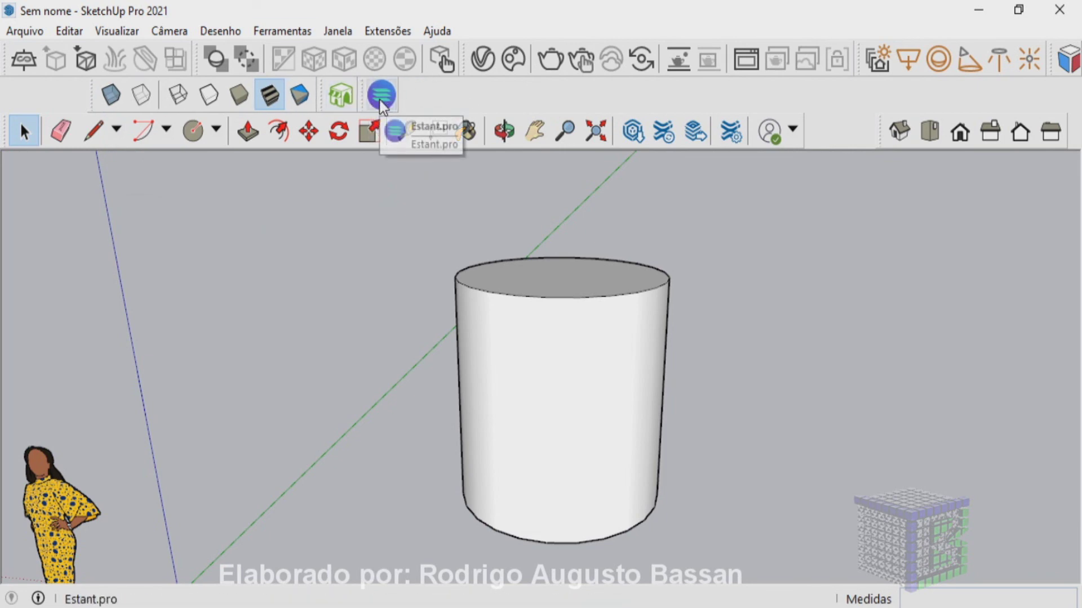
{"action": "left_click", "coordinate": [382, 104]}
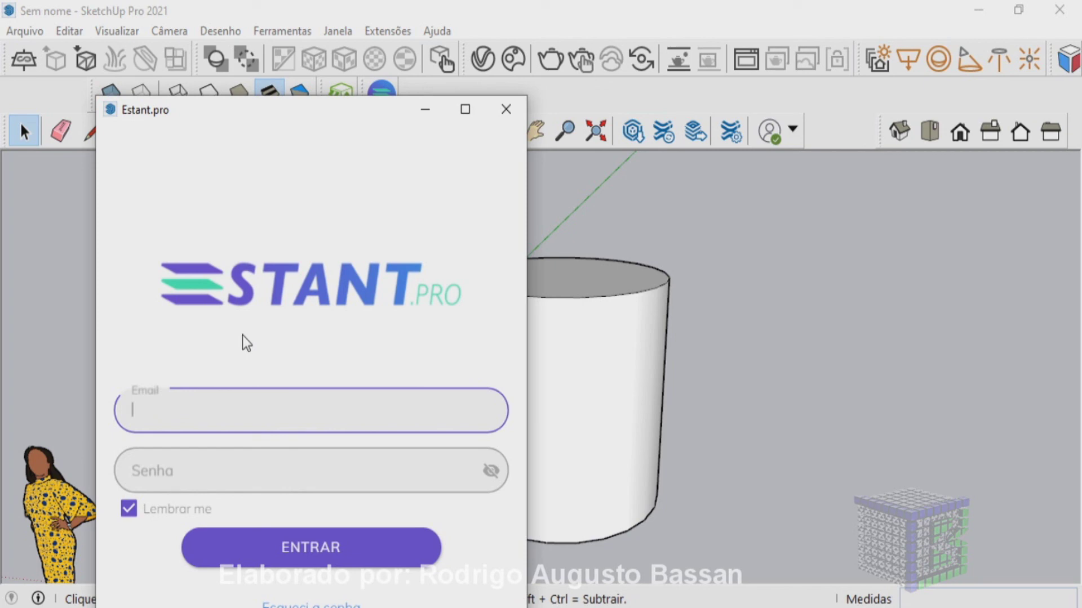
{"action": "left_click", "coordinate": [506, 109]}
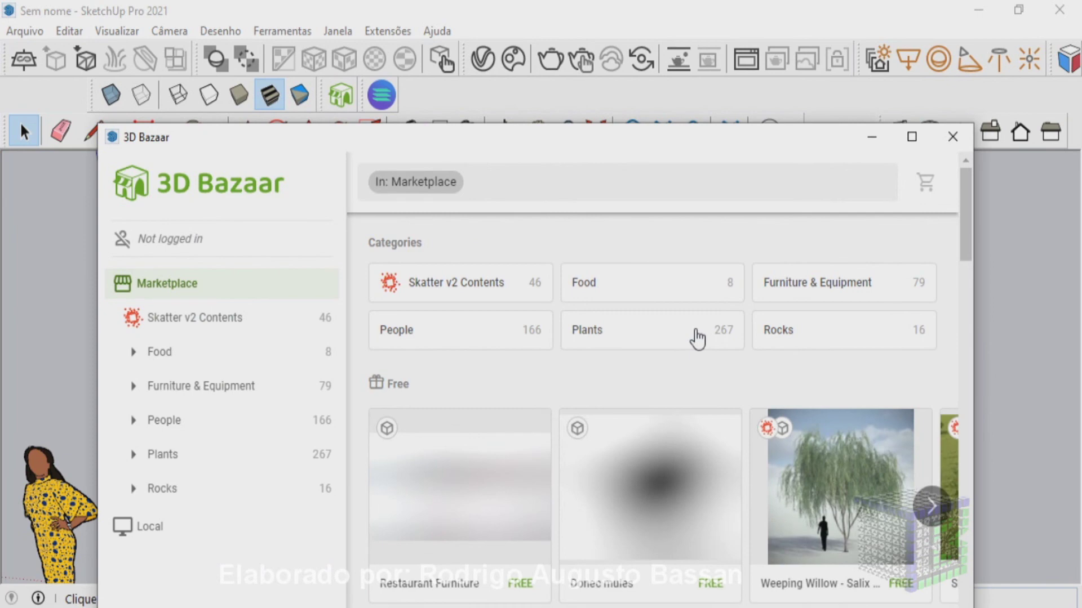
- Scroll down the 3D Bazaar Marketplace past the free models to Featured
{"action": "scroll", "coordinate": [651, 378], "scroll_direction": "down", "scroll_amount": 3}
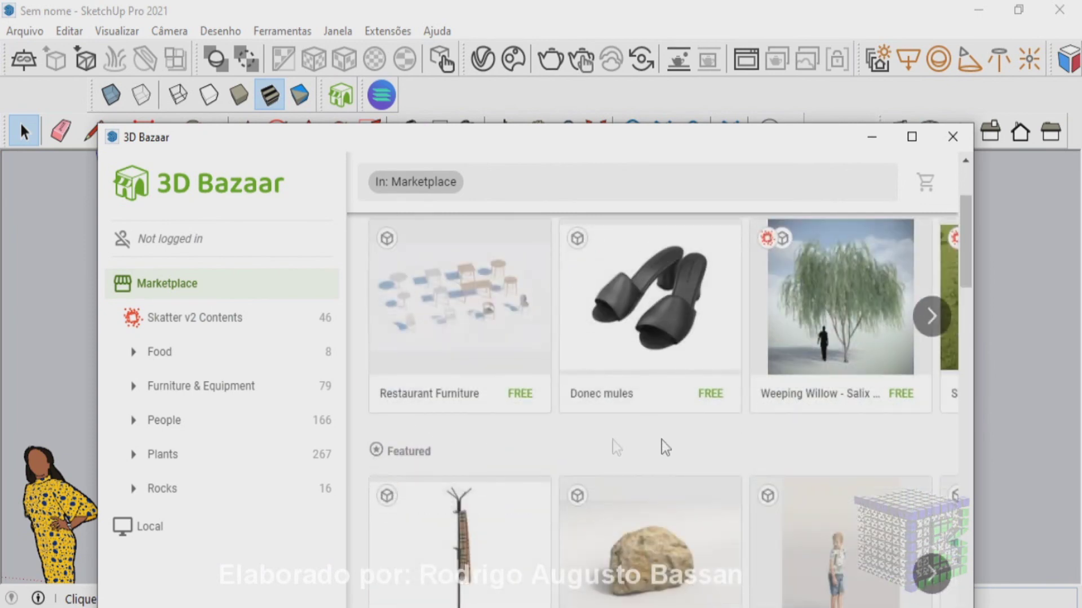